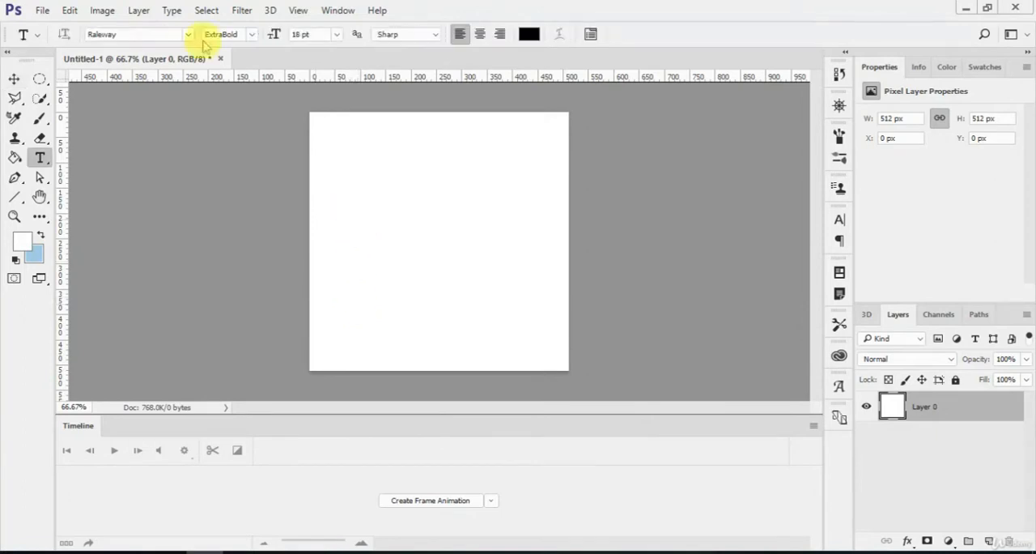
Step: Add the text "Prince" in 18 pt Raleway ExtraBold and move it to about the middle of the canvas
left_click(388, 187)
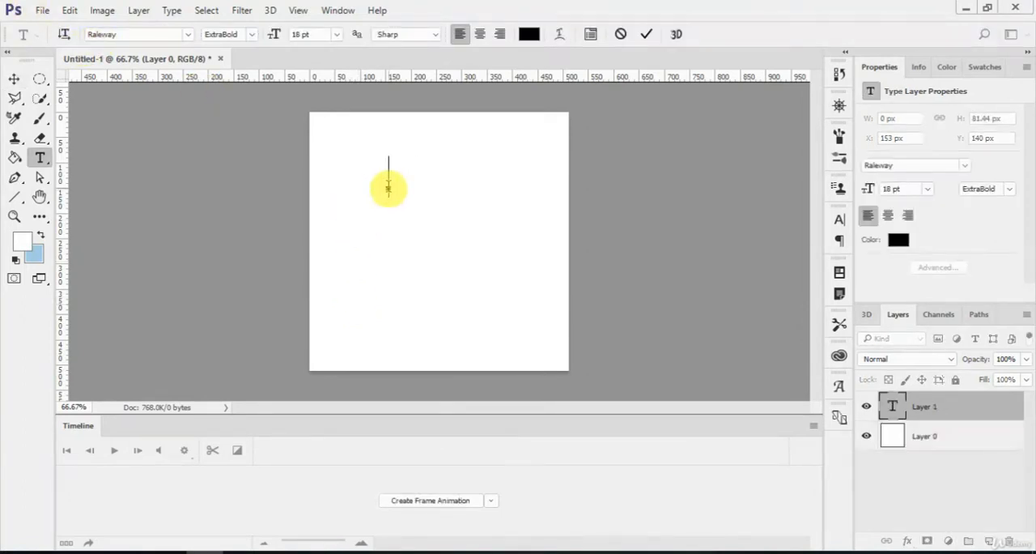
type("Prince")
left_click(647, 34)
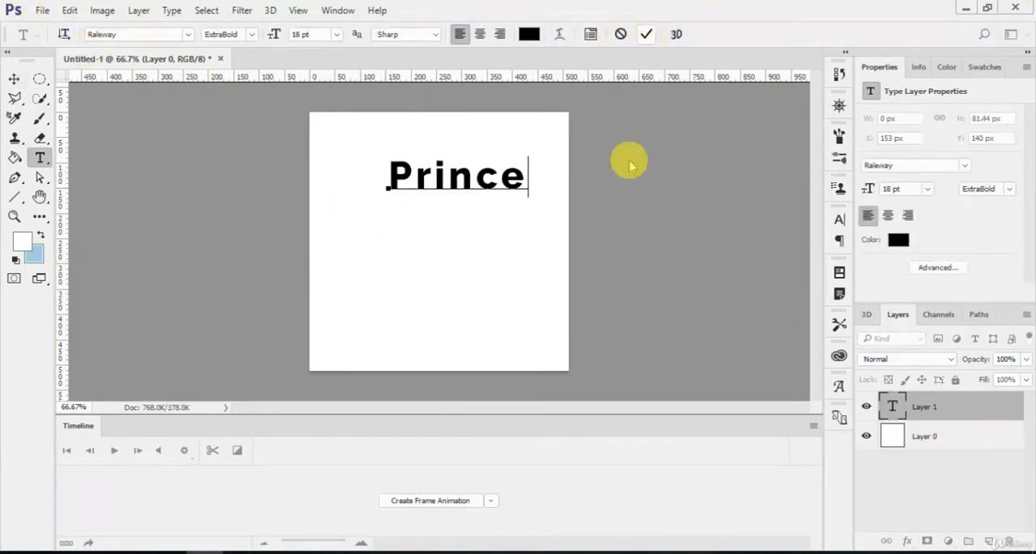
key("v")
left_click_drag(474, 180, 455, 242)
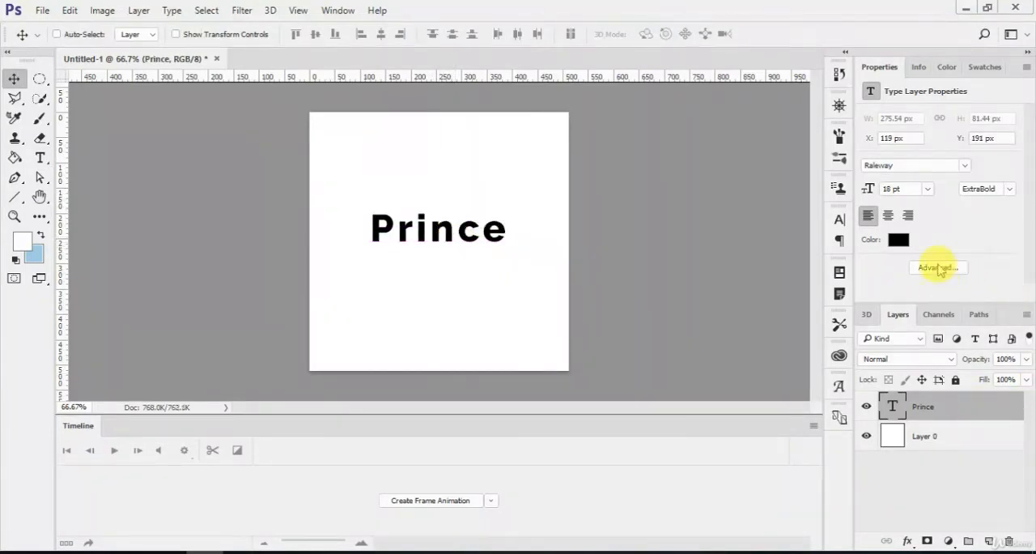
left_click(337, 9)
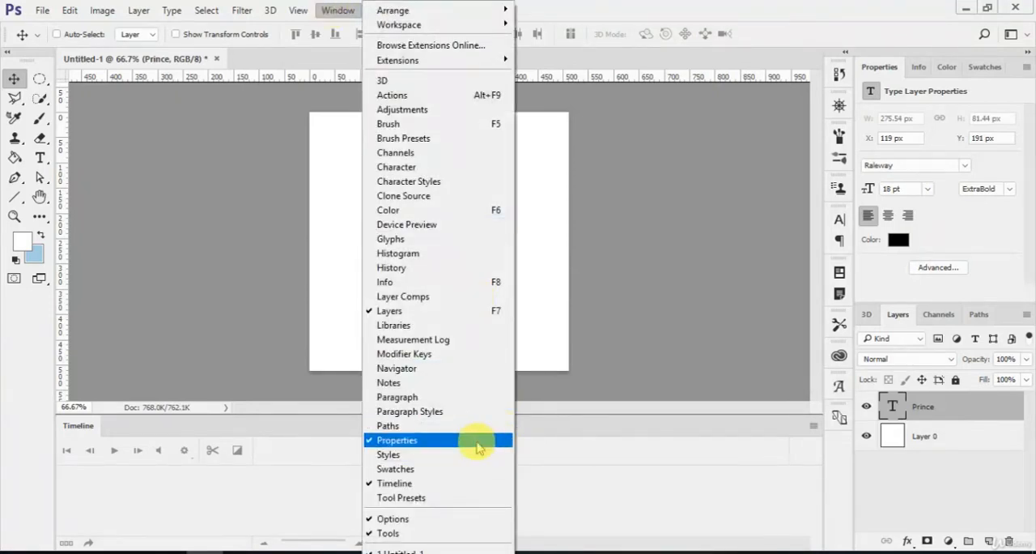
left_click(994, 252)
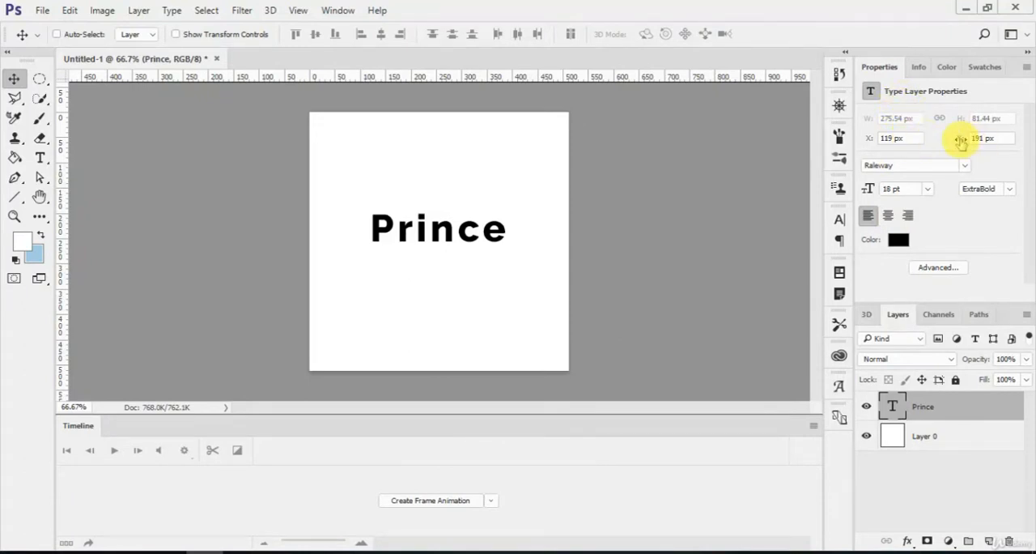
mouse_move(961, 142)
left_mouse_down()
mouse_move(944, 141)
mouse_move(976, 143)
left_mouse_up()
Step: Change the text's font to Cooper Std, trying a size of 24 pt and returning it to 18 pt
left_click(965, 165)
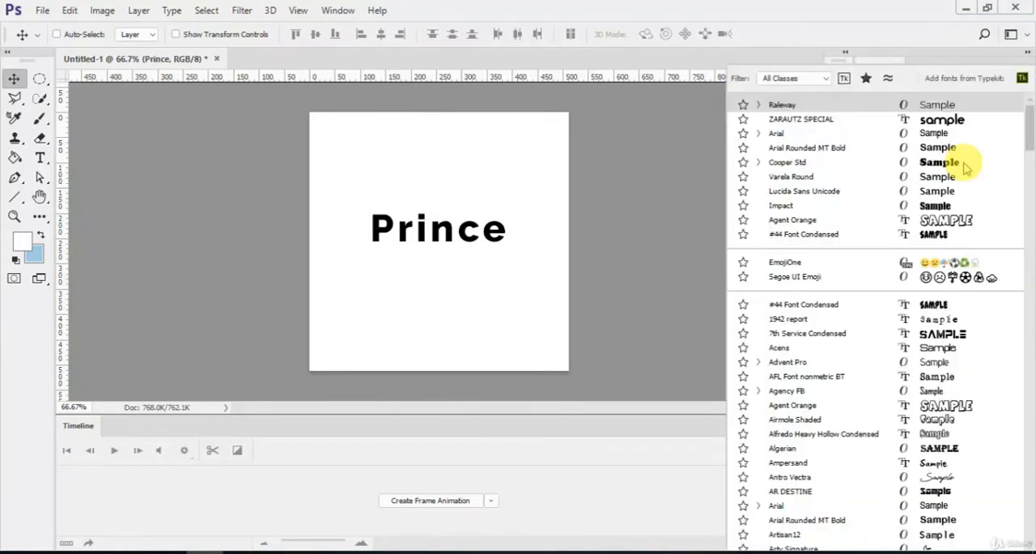
left_click(904, 165)
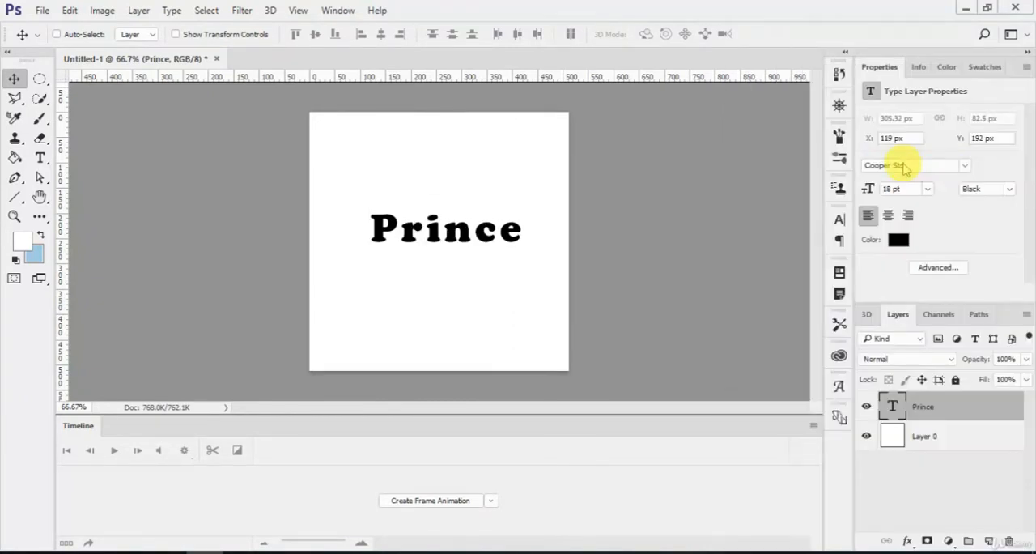
left_click(930, 189)
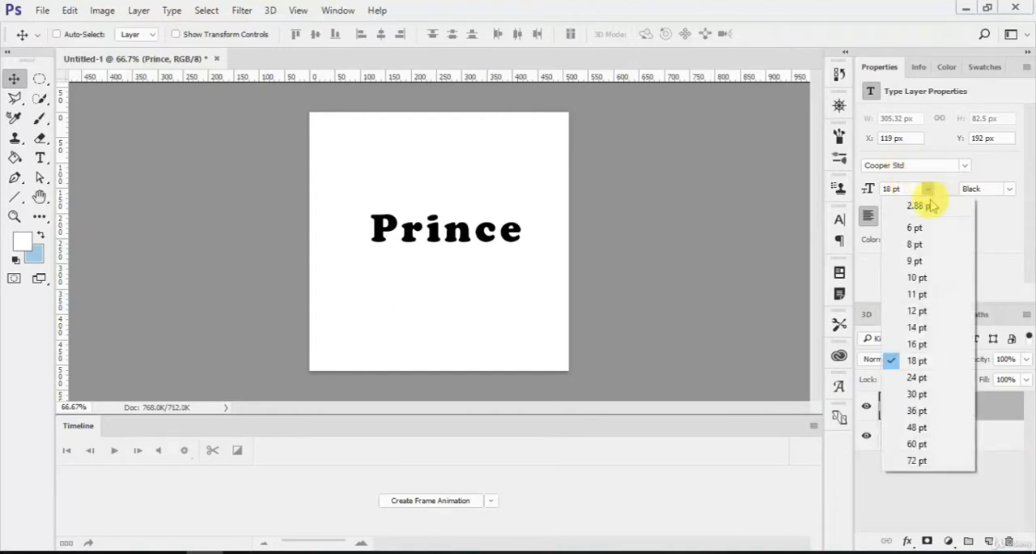
left_click(929, 360)
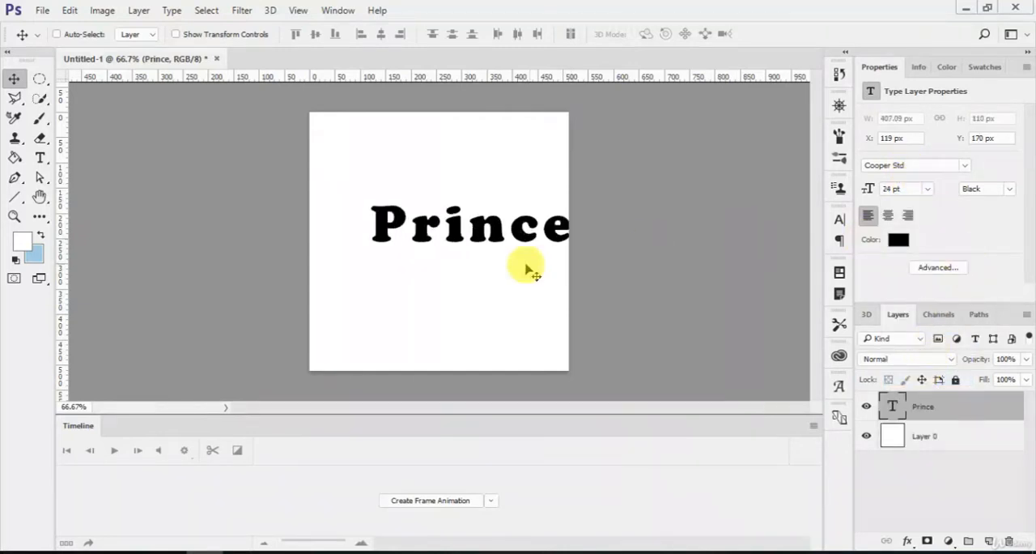
left_click(928, 191)
left_click(916, 362)
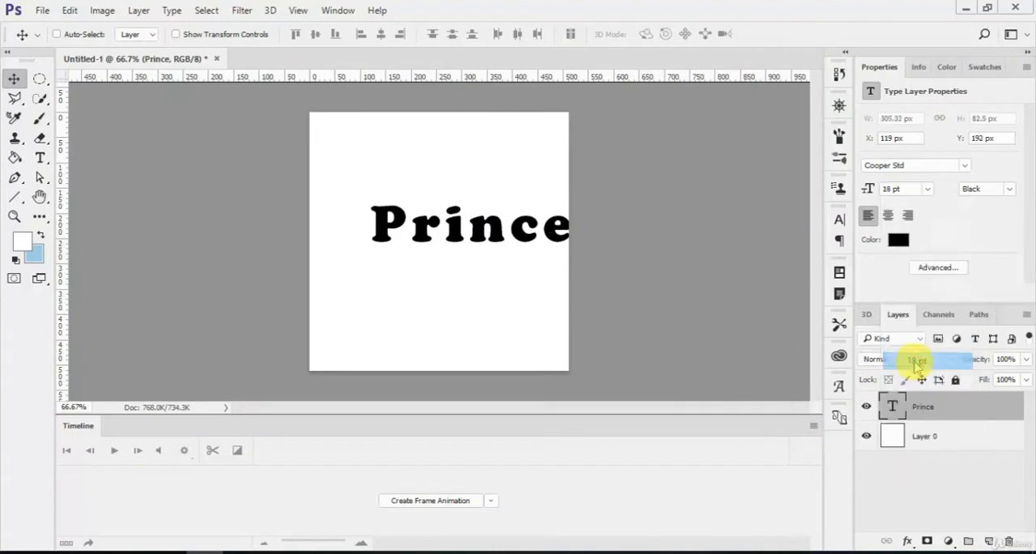
Step: Try the Black Italic style on the text and return it to Black
left_click(1010, 189)
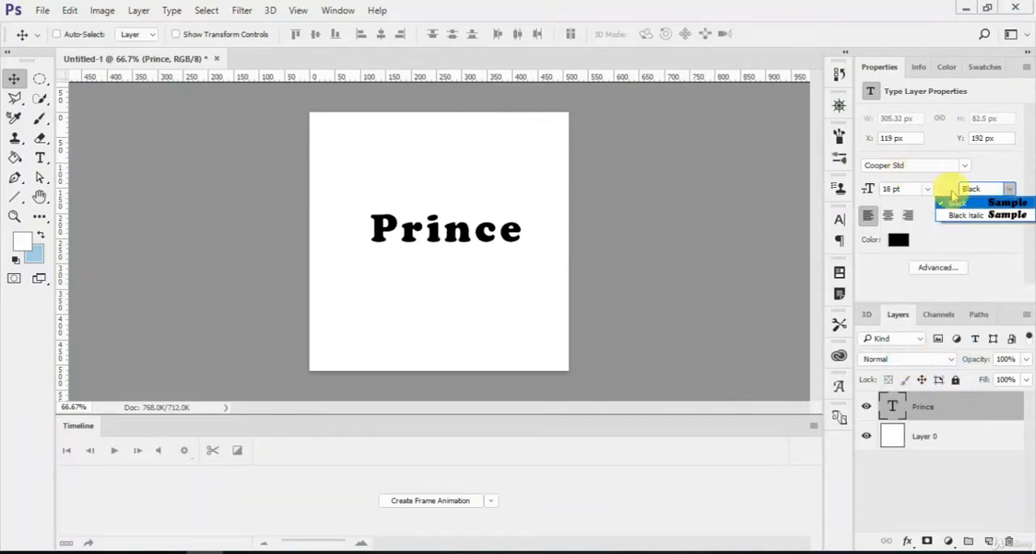
left_click(979, 217)
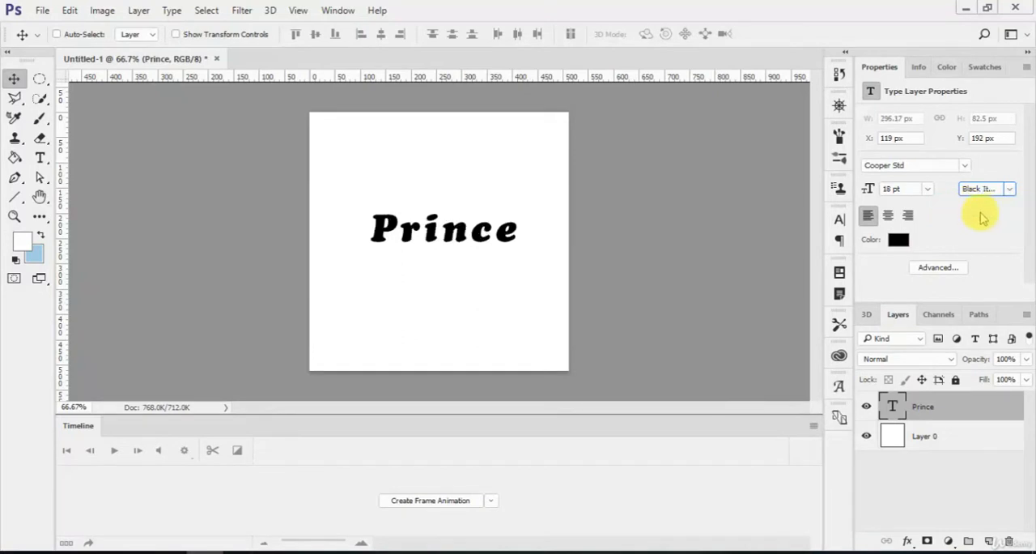
left_click(1002, 190)
left_click(992, 200)
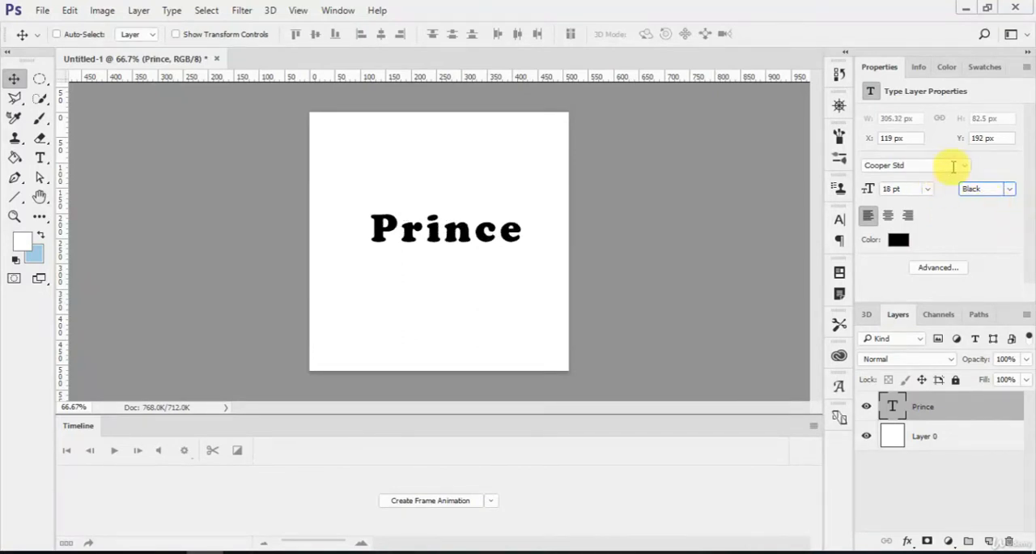
Step: Set the text's font to Raleway with the ExtraBold style
left_click(963, 165)
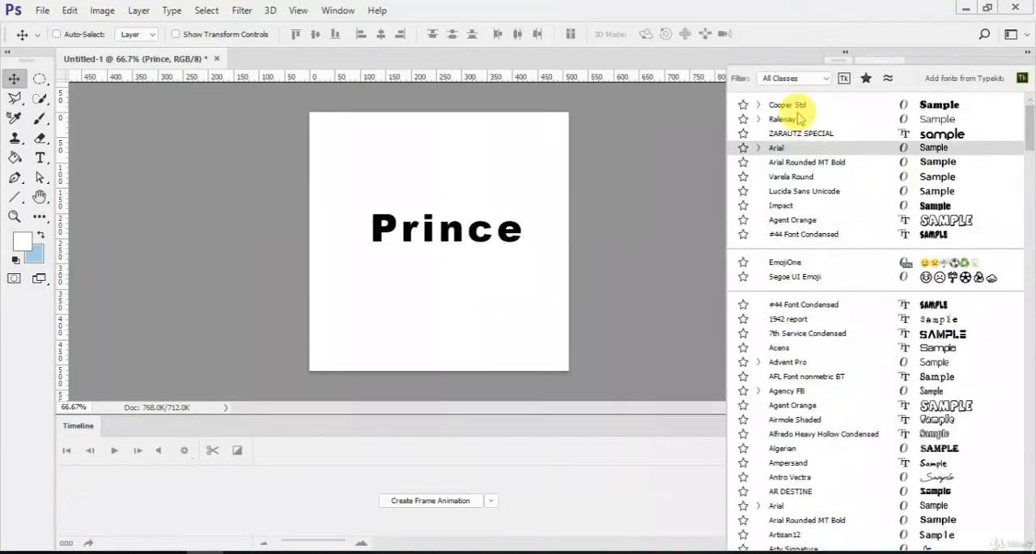
left_click(758, 119)
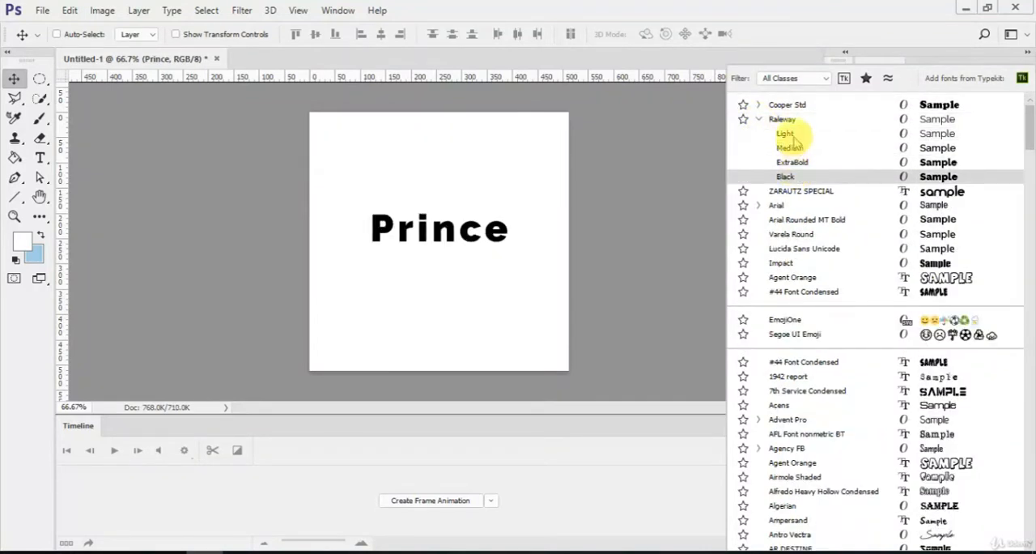
left_click(788, 121)
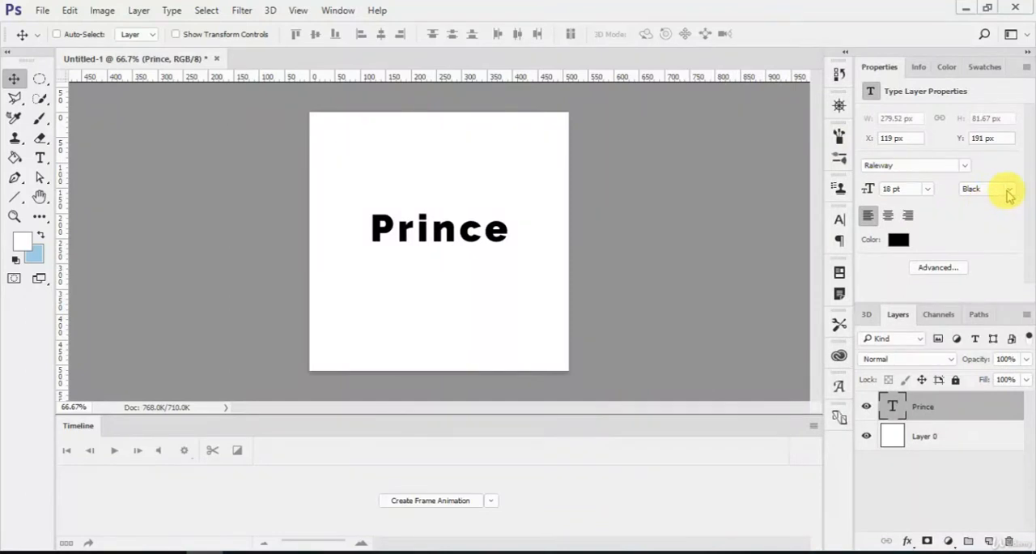
left_click(1009, 191)
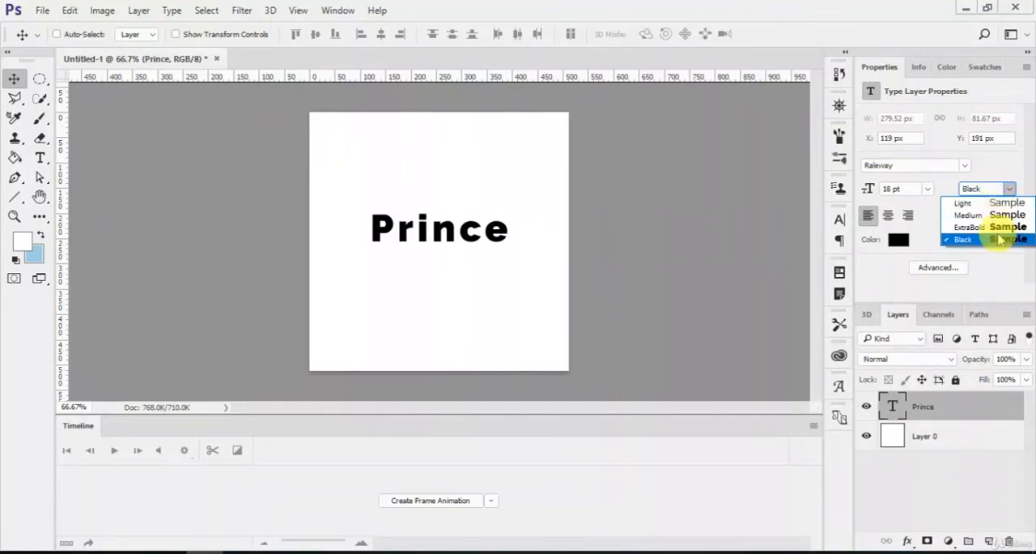
left_click(1004, 227)
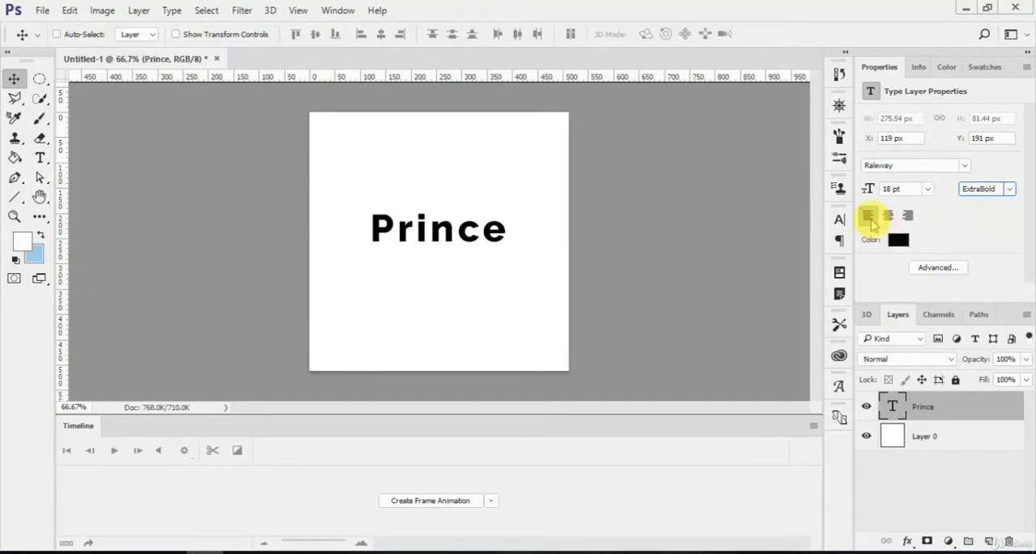
Step: Try centre and right alignment on the "Prince" text and return it to left alignment
left_click(889, 217)
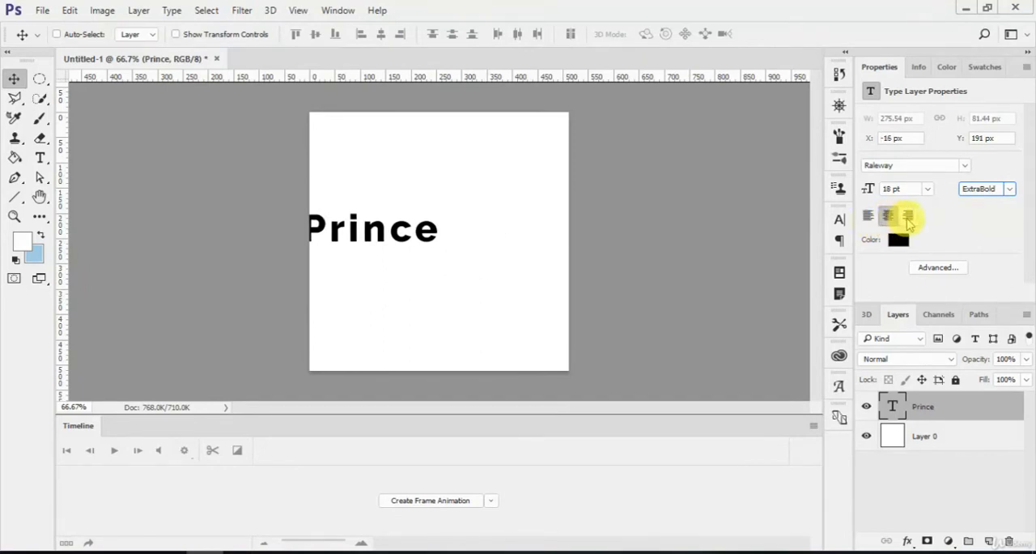
left_click(908, 216)
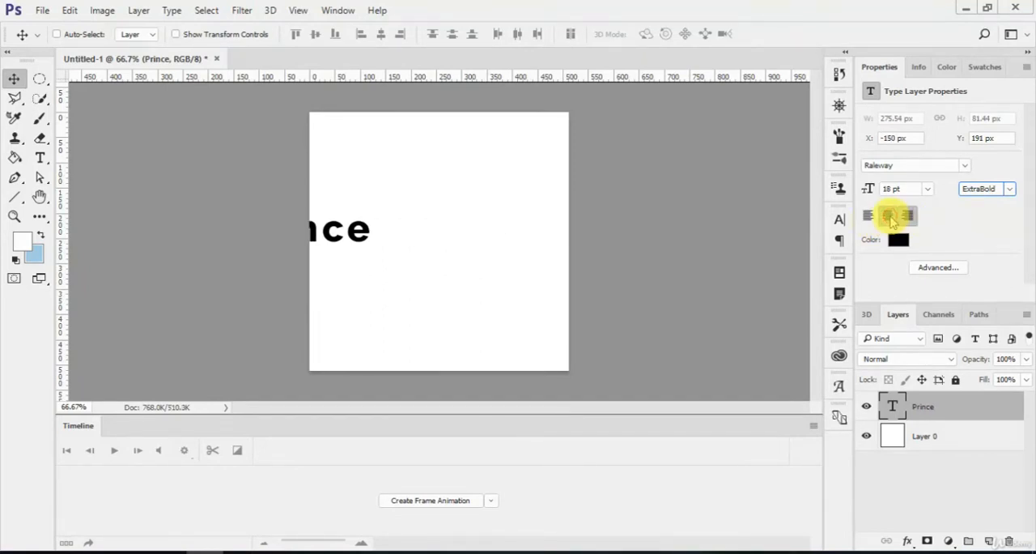
left_click(887, 215)
left_click(869, 217)
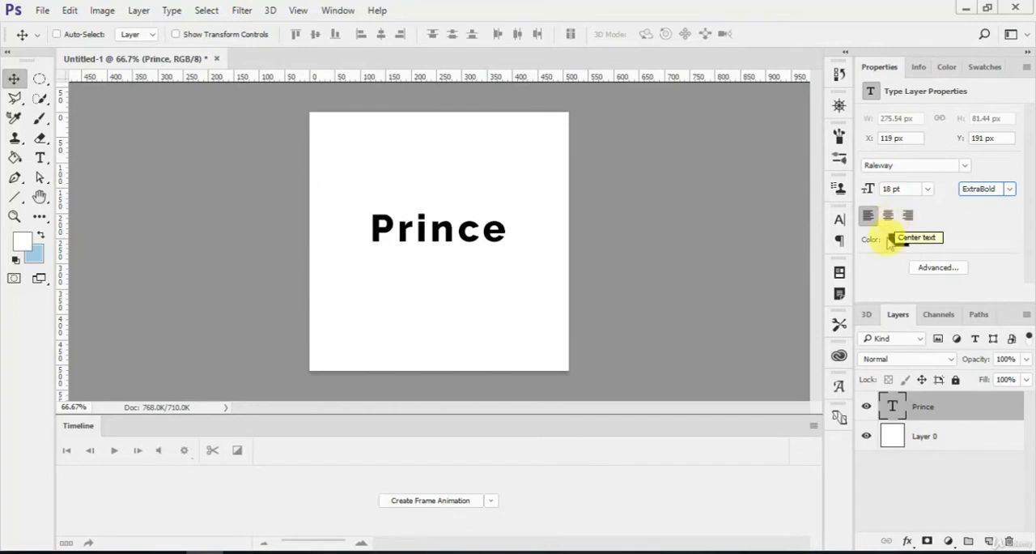
Step: Change the text colour to a blue-green shade, about #01b4c4
left_click(896, 240)
left_click_drag(707, 75, 770, 81)
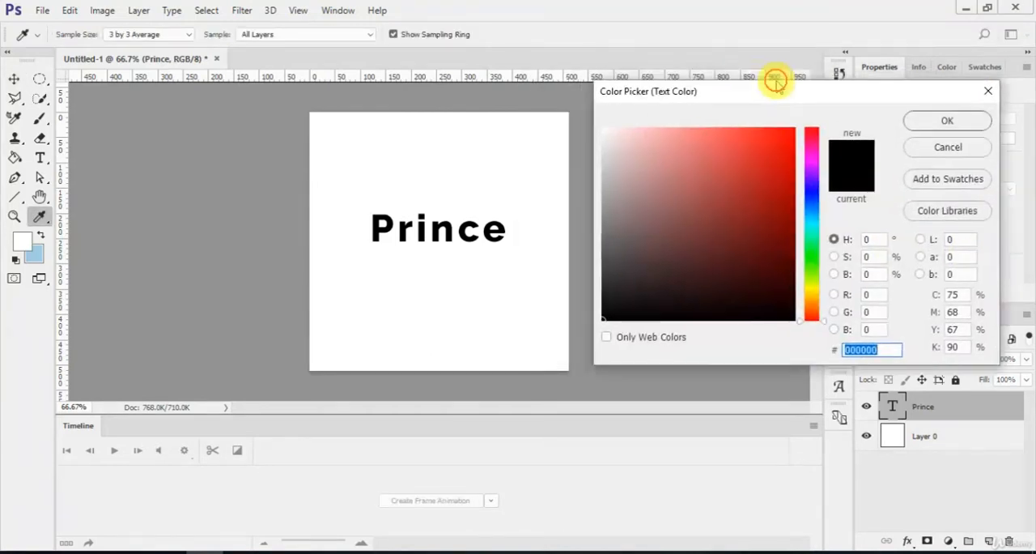
left_click_drag(782, 138, 795, 172)
left_click(803, 222)
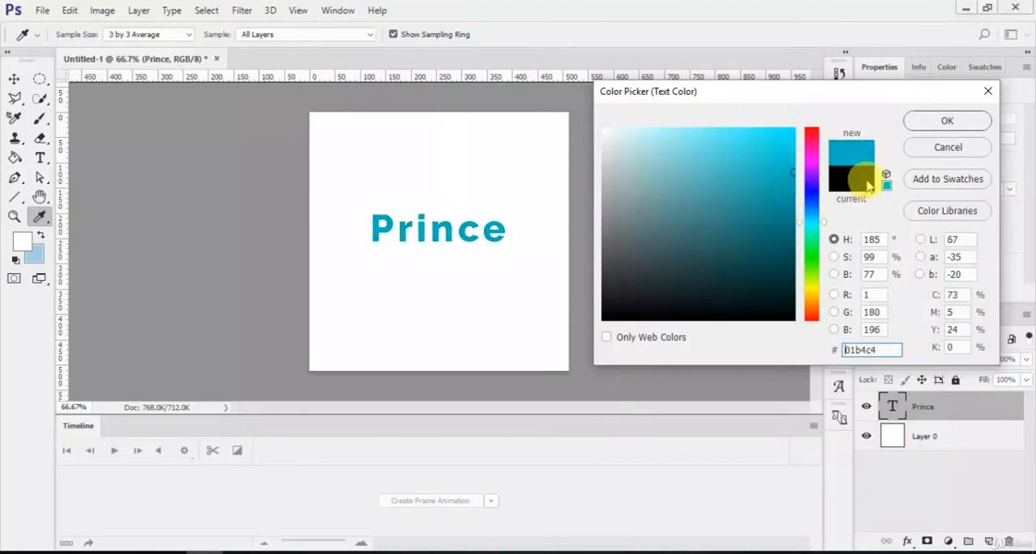
left_click(943, 122)
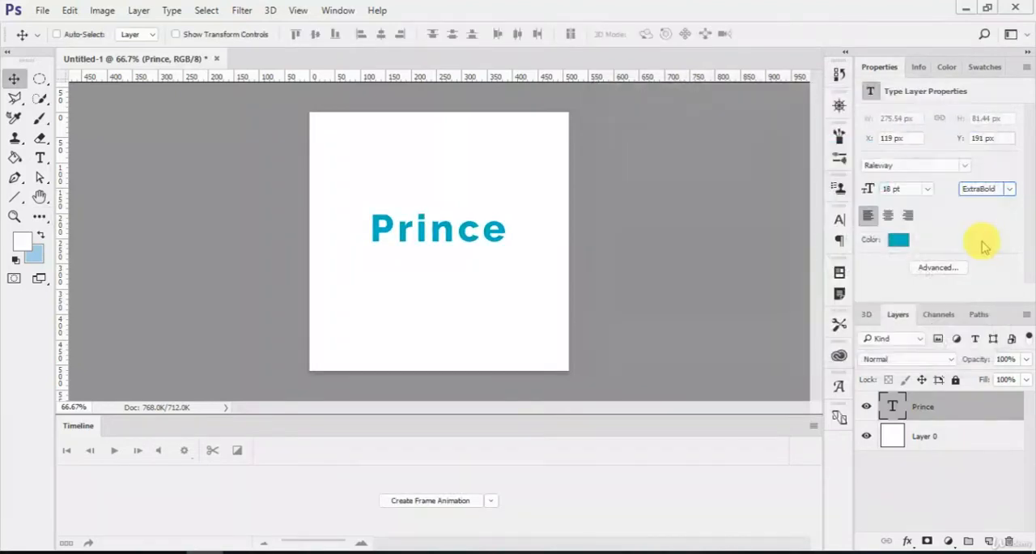
Step: Show the advanced character settings for the text, taking a brief look at the paragraph settings
left_click(941, 268)
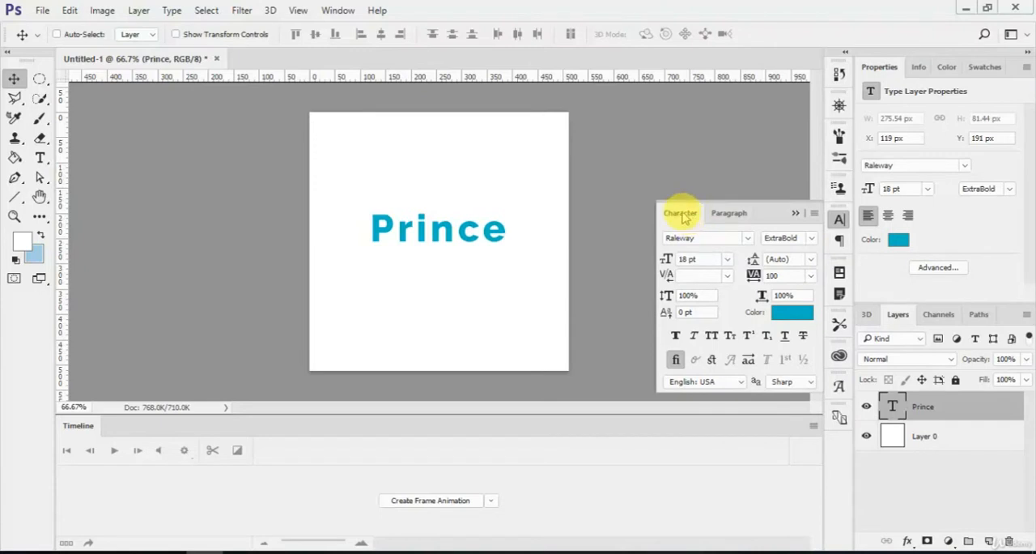
left_click(725, 214)
left_click(679, 214)
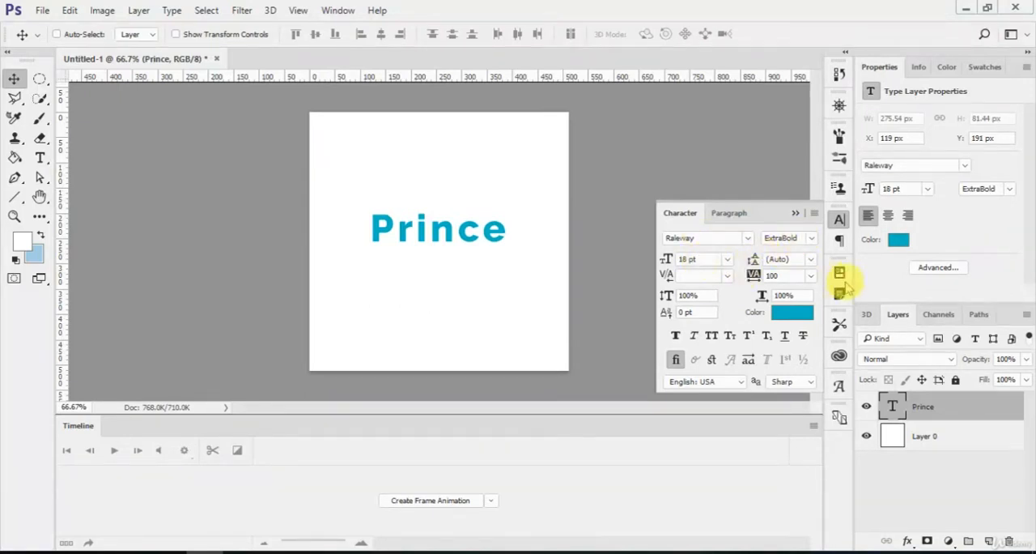
Step: Try a leading of 9 pt on the text and return it to Auto
left_click(811, 260)
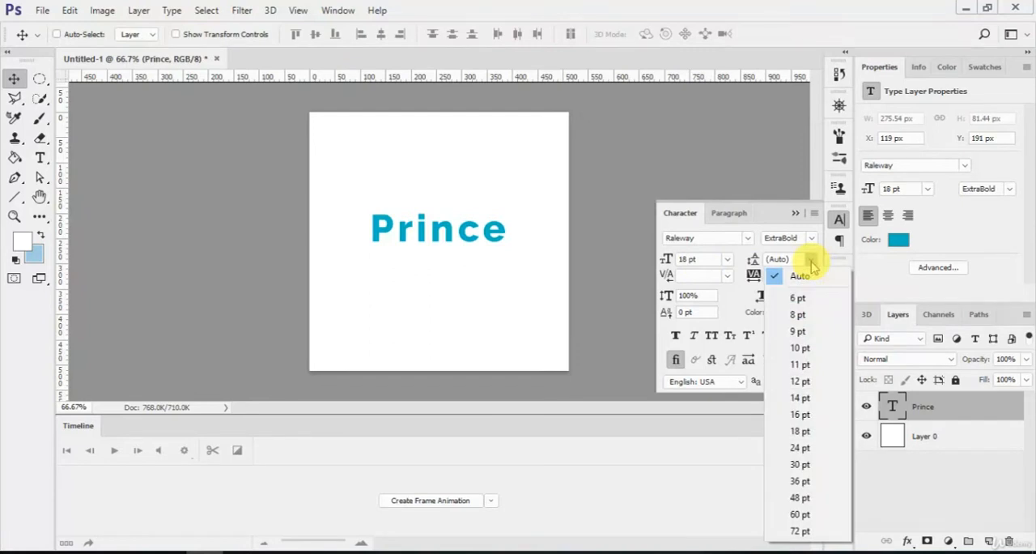
left_click(798, 331)
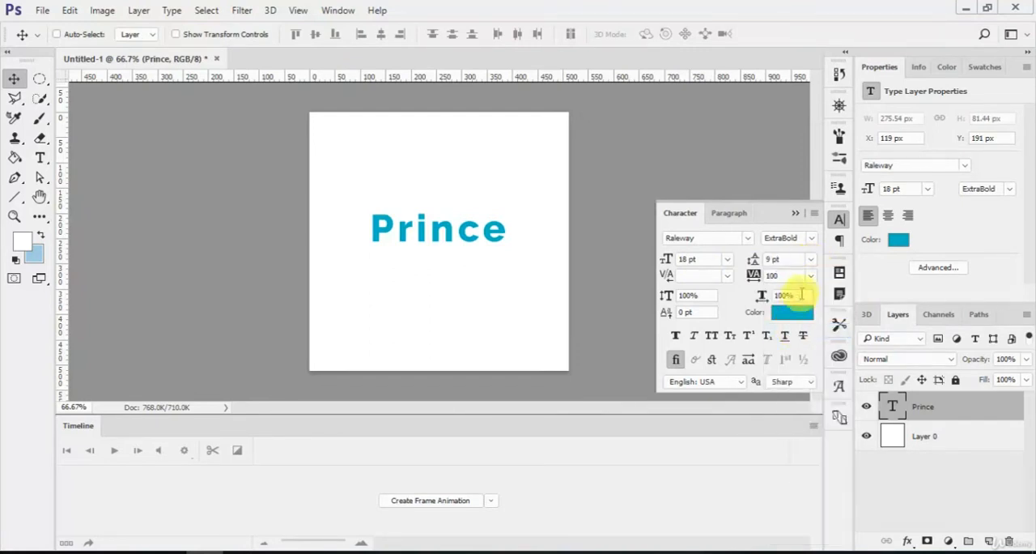
left_click(812, 260)
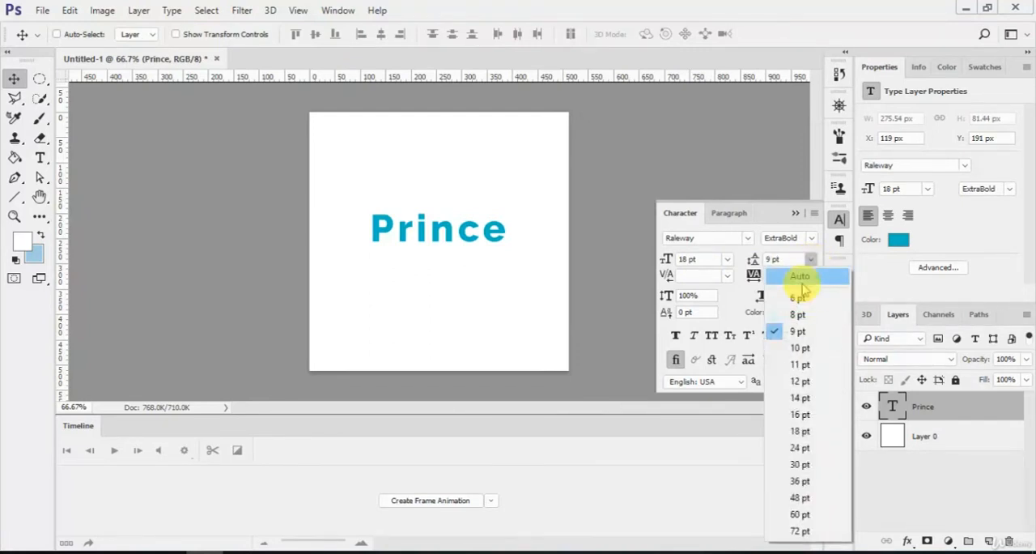
left_click(787, 273)
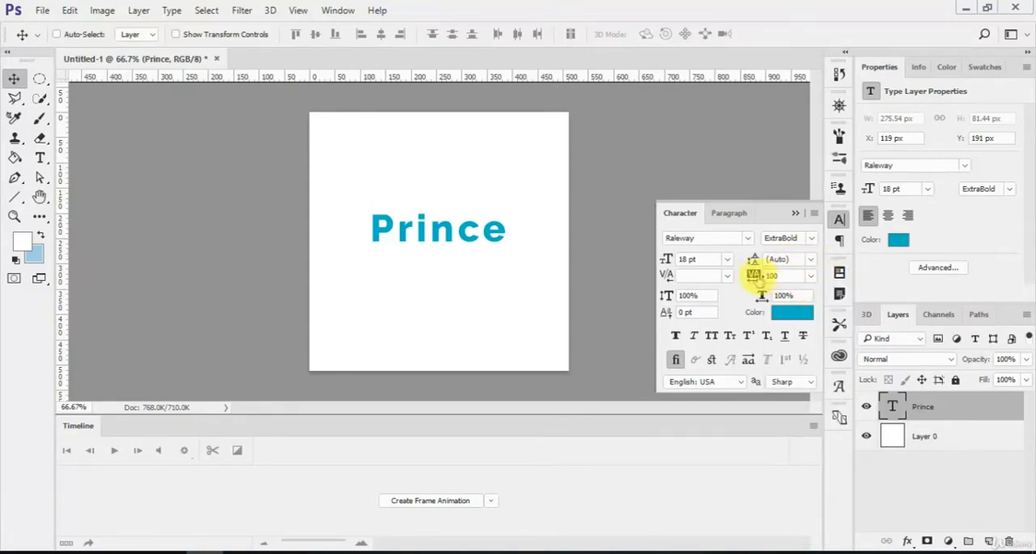
Step: Try stretching the text vertically to 124% and return the vertical scale to 100%
mouse_move(752, 275)
left_mouse_down()
mouse_move(772, 276)
mouse_move(736, 272)
mouse_move(750, 275)
left_mouse_up()
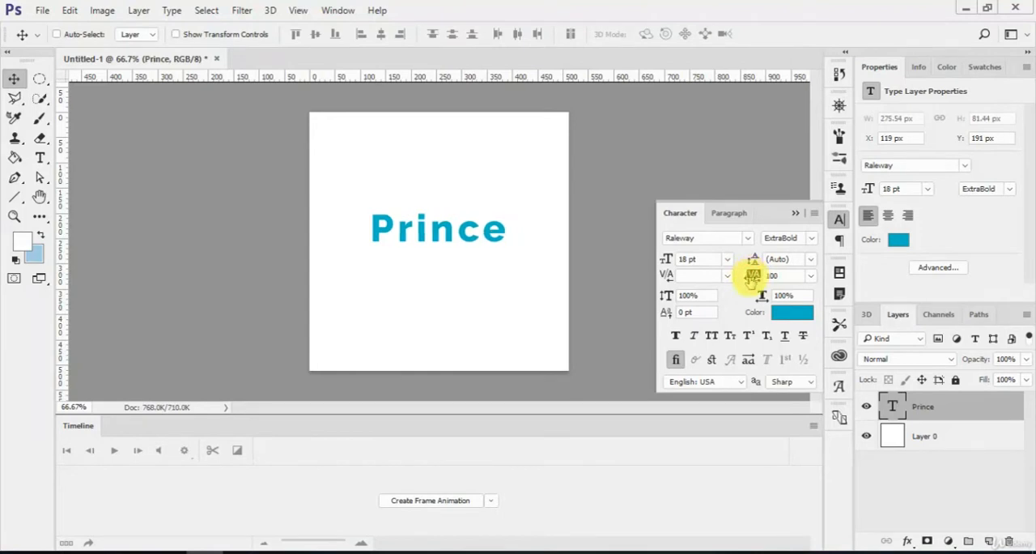
left_click(667, 295)
left_click_drag(667, 295, 674, 295)
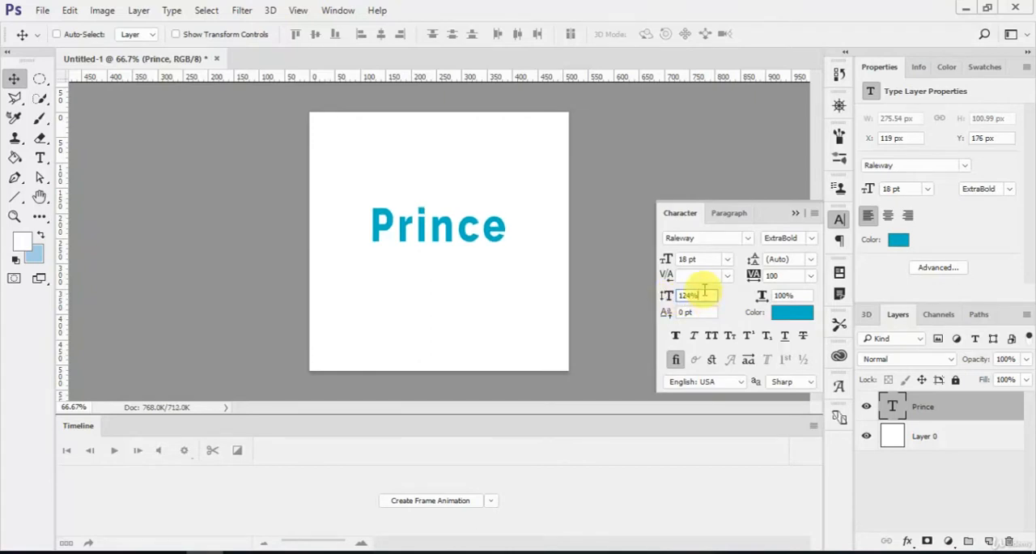
type("100")
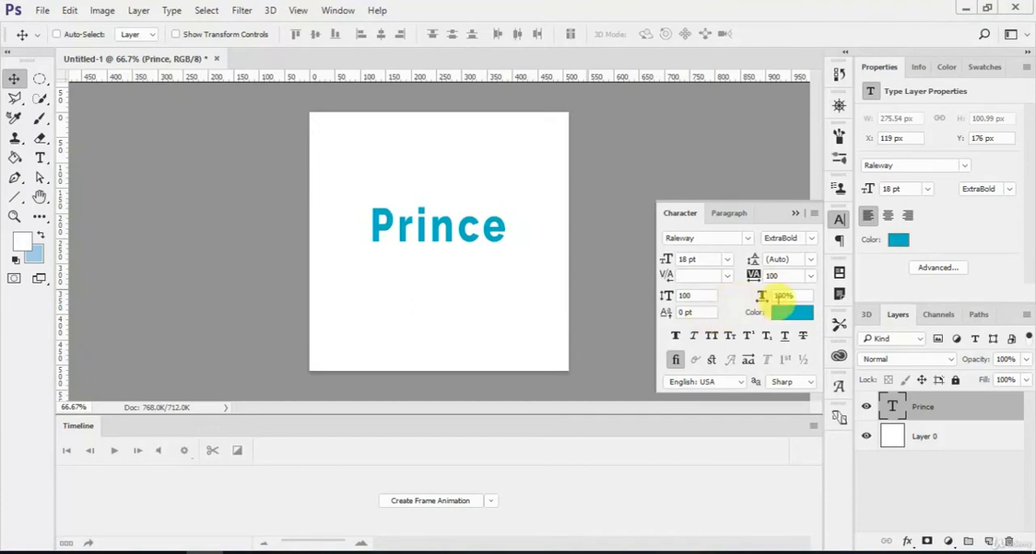
Step: Try stretching the text horizontally to 129% and return the horizontal scale to 100%
left_click(784, 296)
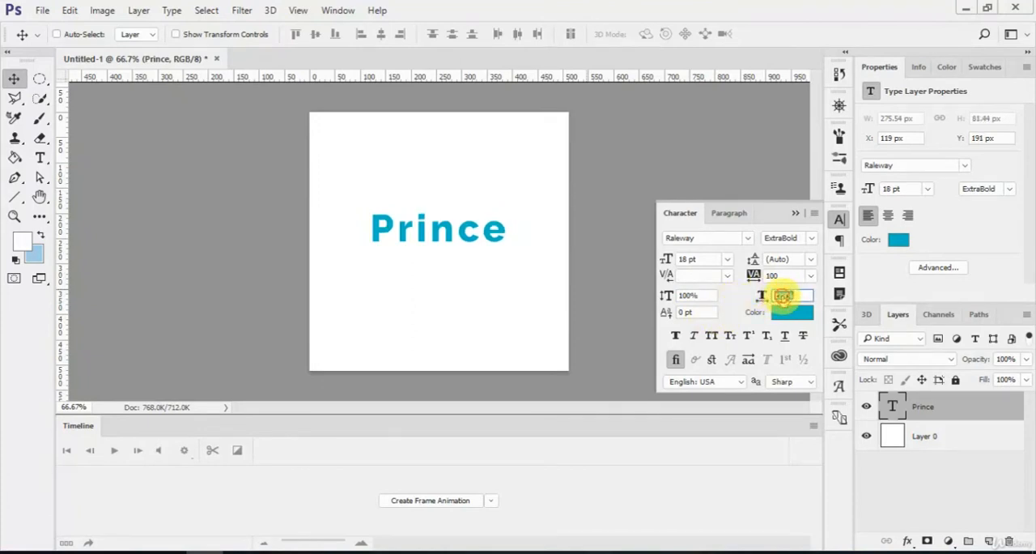
type("129")
key("shift+Tab")
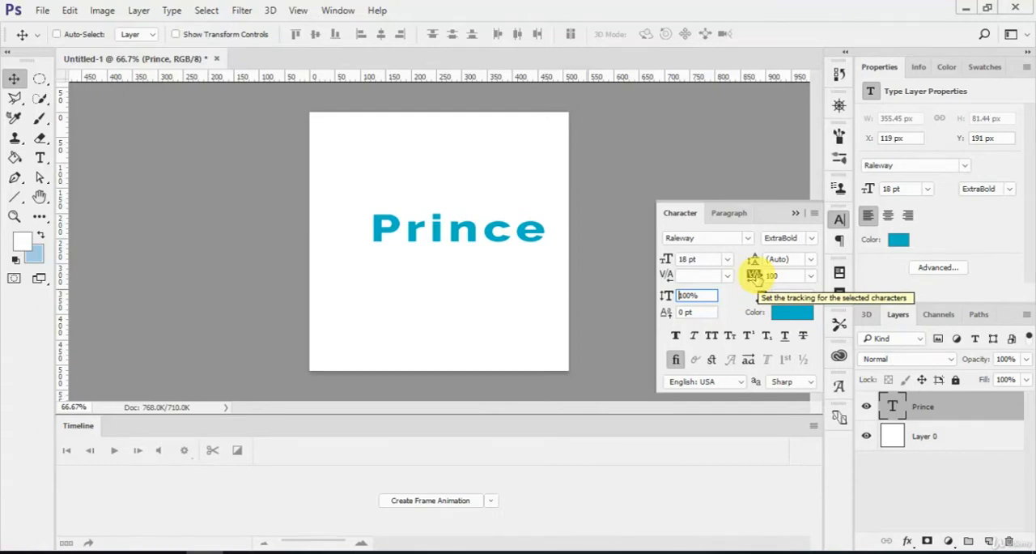
left_click(784, 296)
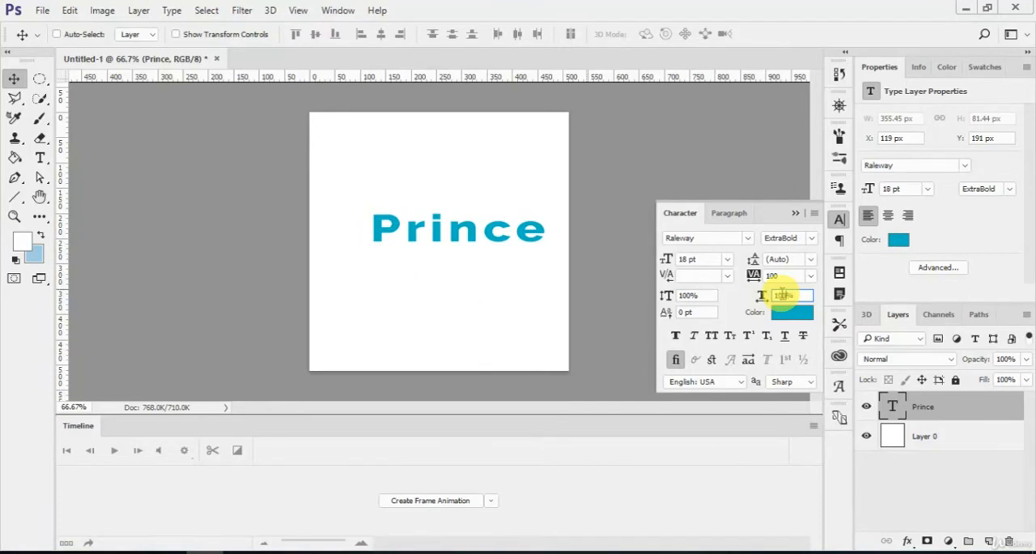
type("100")
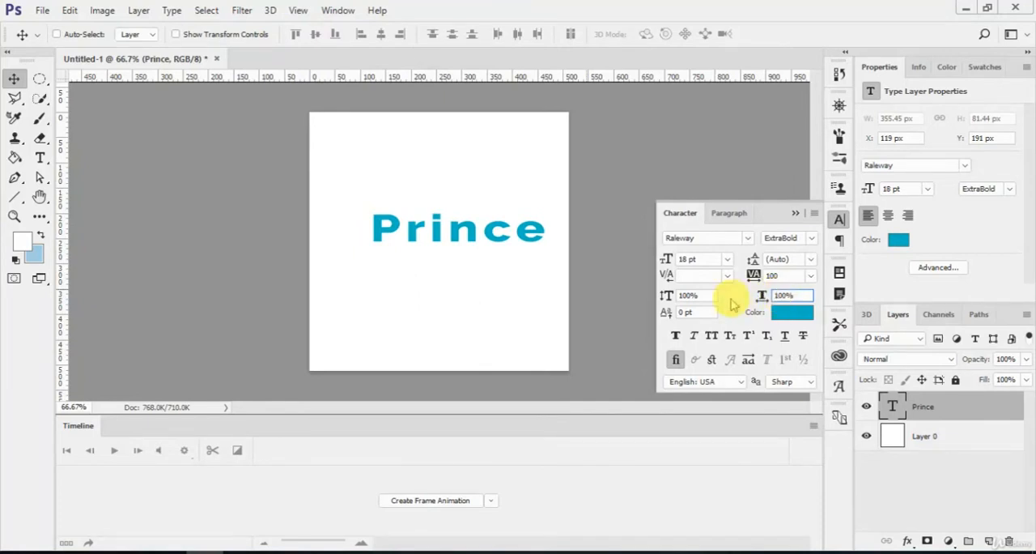
Step: Raise the Prince text above its baseline with a baseline shift of 10 pt
left_click(682, 314)
left_click_drag(682, 314, 677, 316)
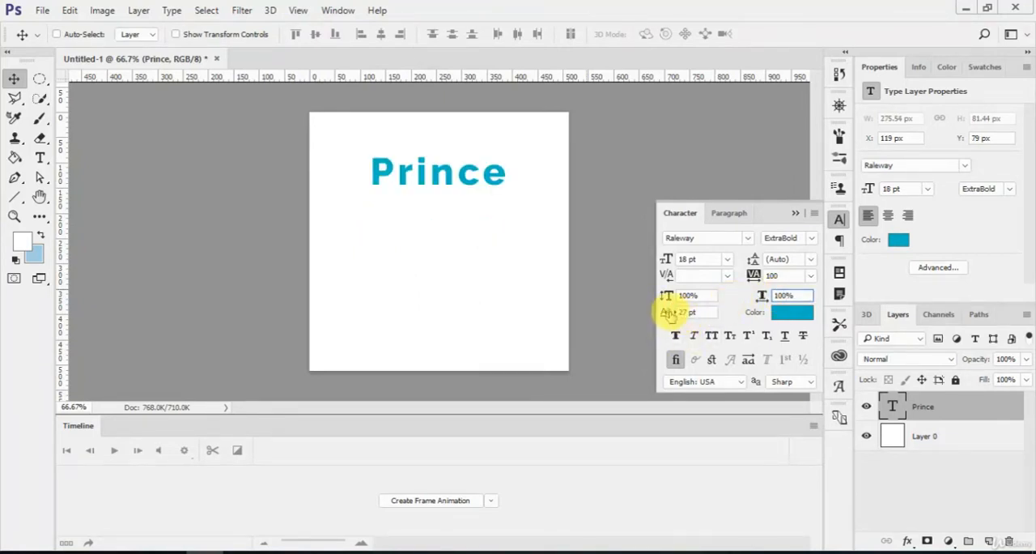
type("10")
key("Tab")
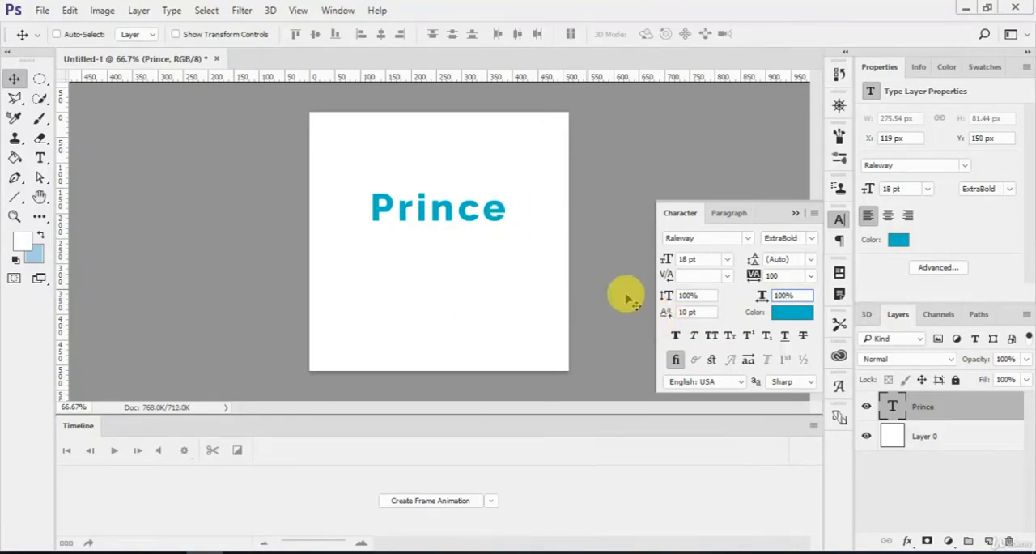
Step: Try faux bold and faux italic on the Prince text, switching each one off again
left_click(677, 338)
left_click(679, 337)
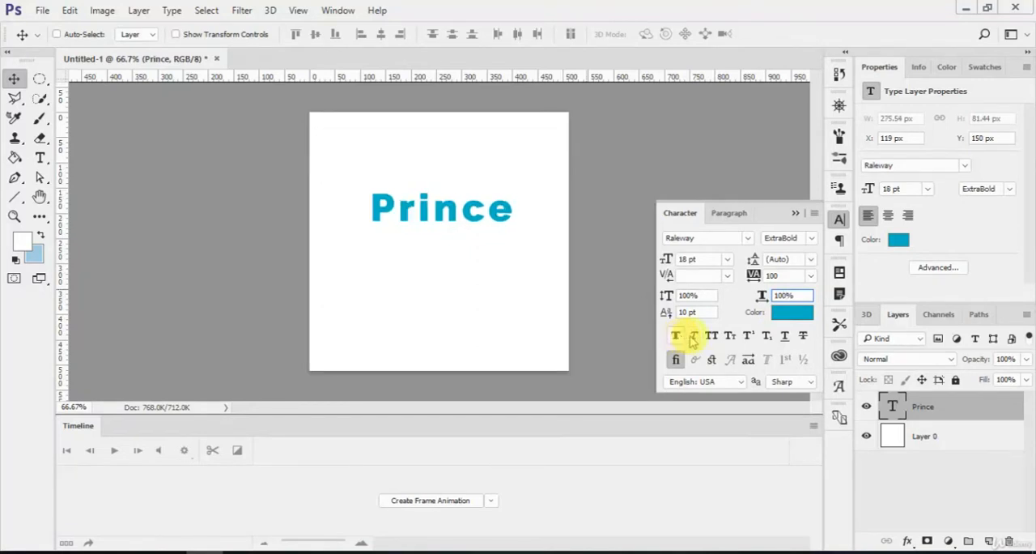
left_click(695, 337)
left_click(695, 337)
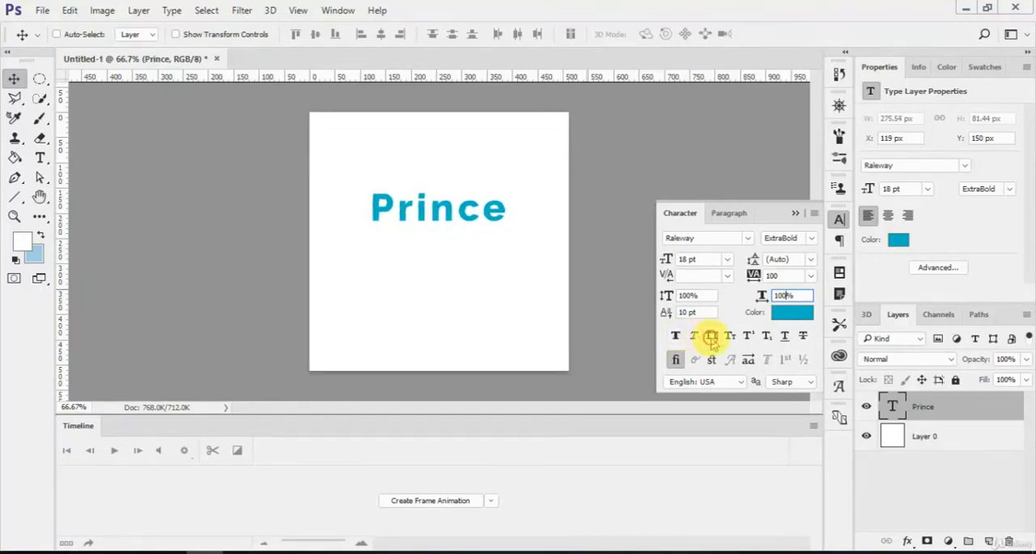
Step: Try all caps and small caps on the Prince text, switching each one off again
left_click(711, 337)
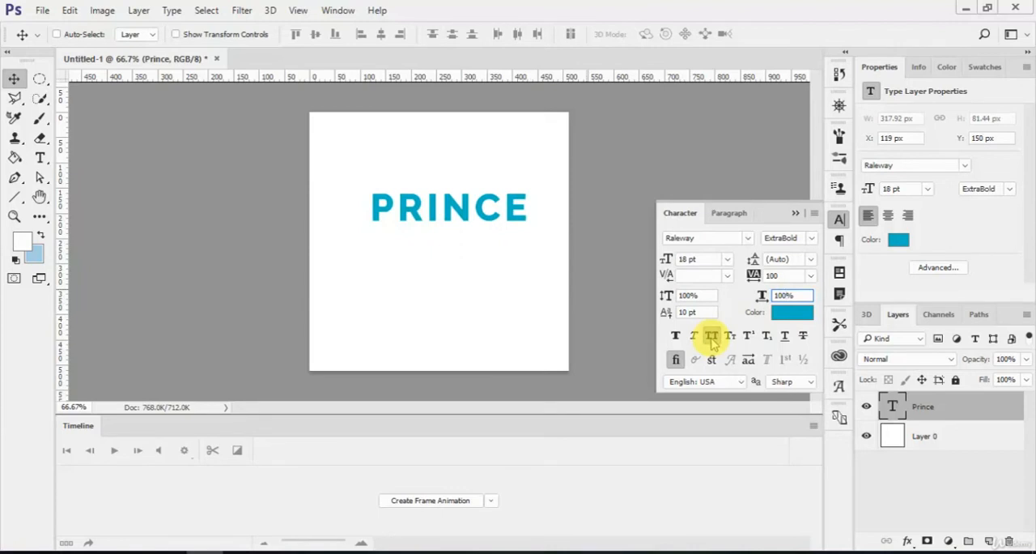
left_click(713, 339)
left_click(728, 338)
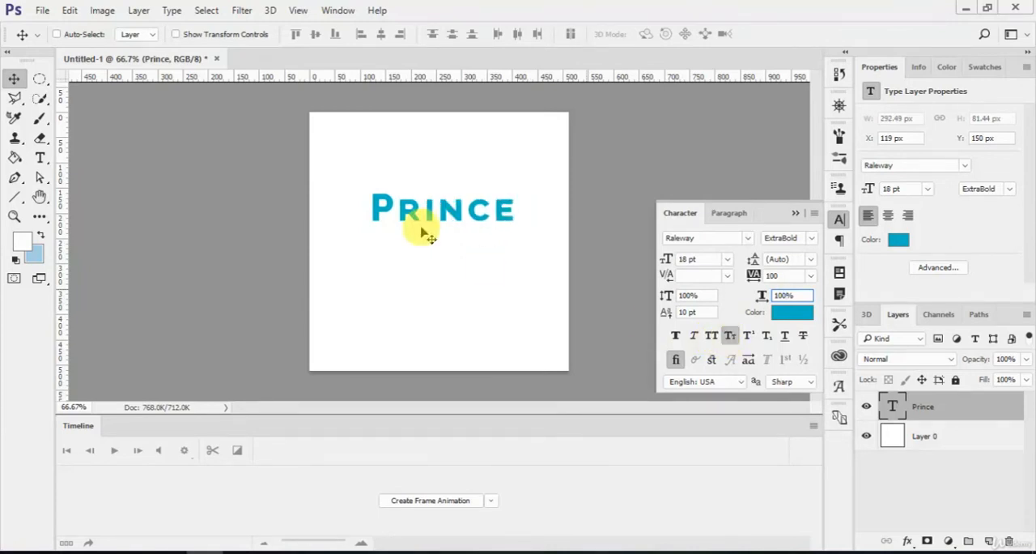
left_click(731, 338)
Step: Try superscript and subscript on the Prince text, switching each one off again
left_click(748, 336)
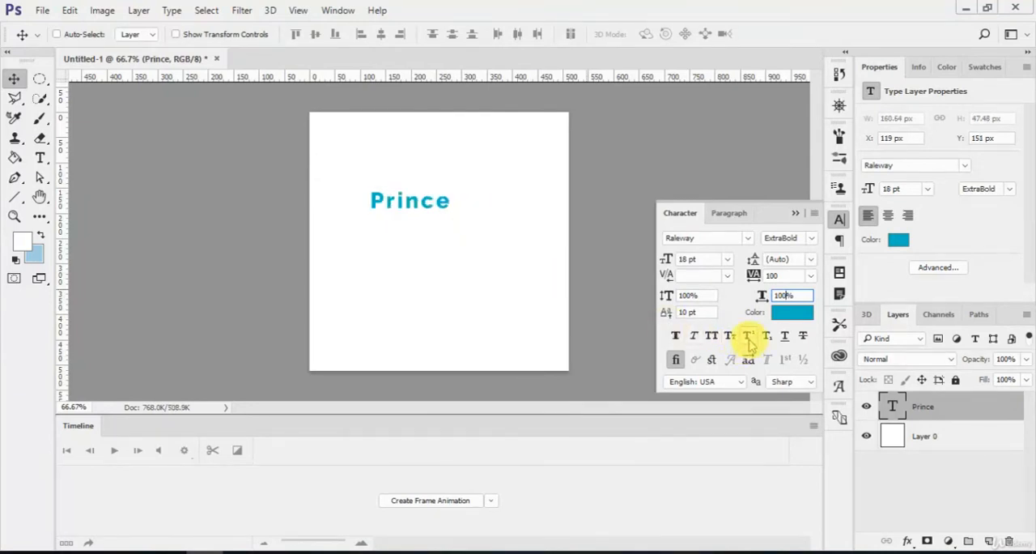
left_click(749, 337)
left_click(765, 336)
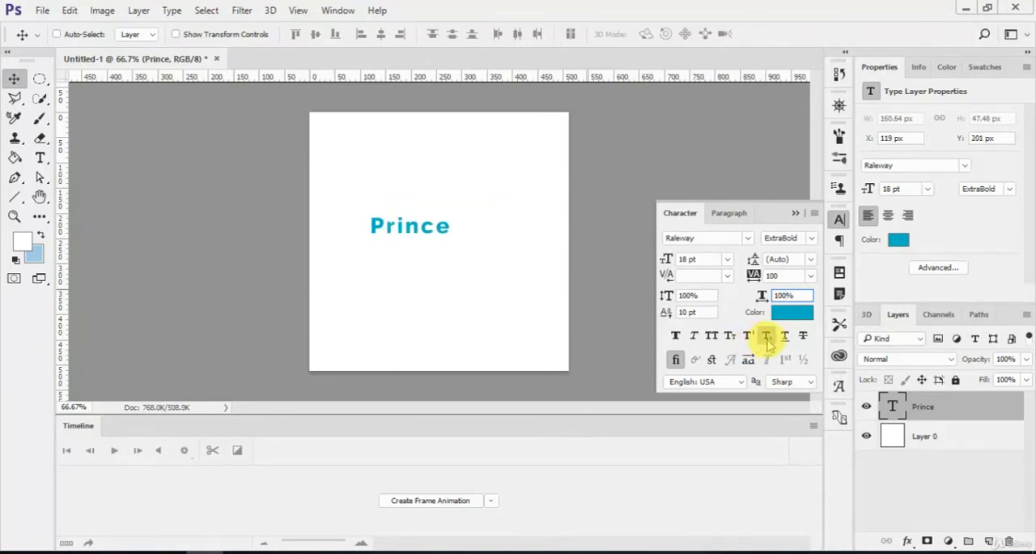
left_click(765, 337)
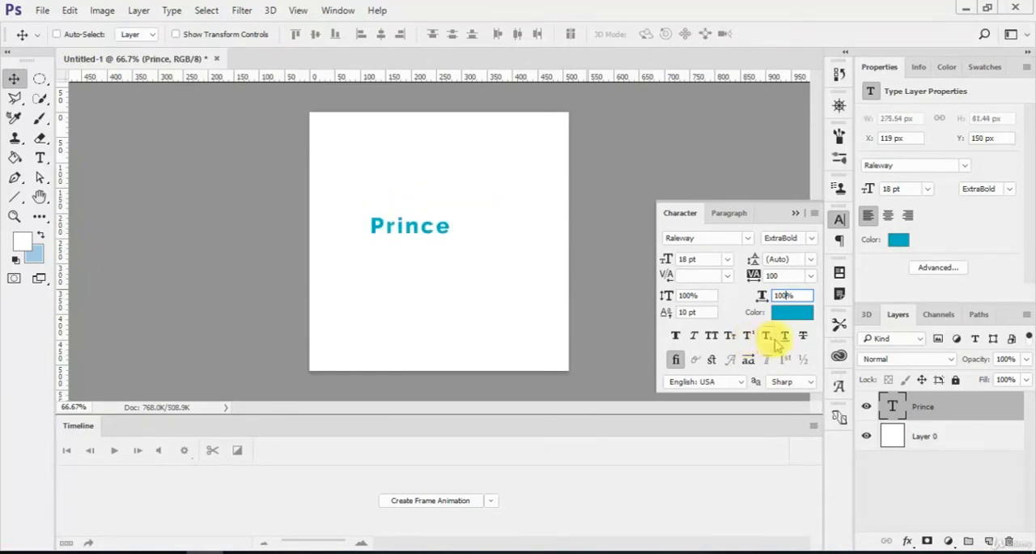
Step: Try underlining the Prince text and striking it through, without keeping either effect
left_click(784, 337)
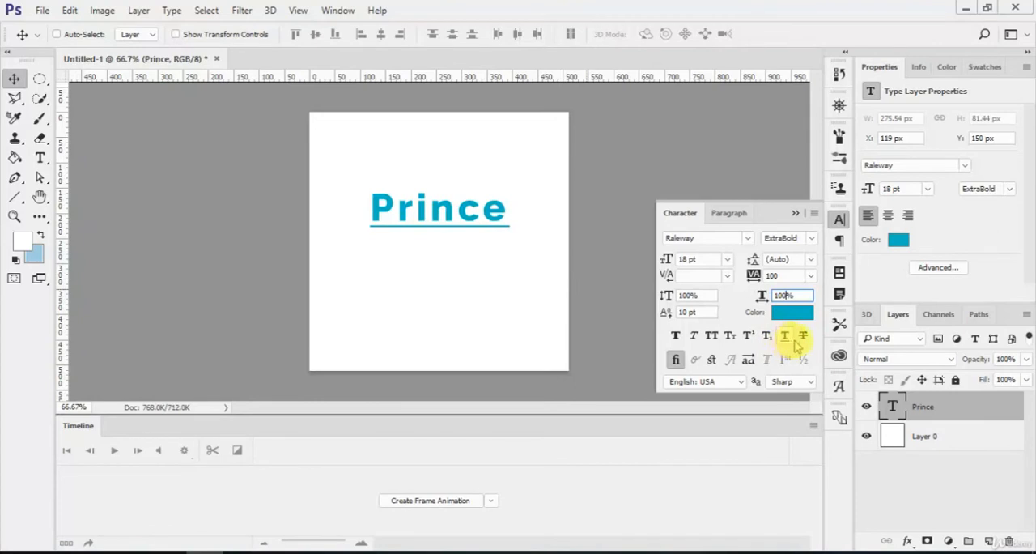
left_click(789, 339)
left_click(804, 339)
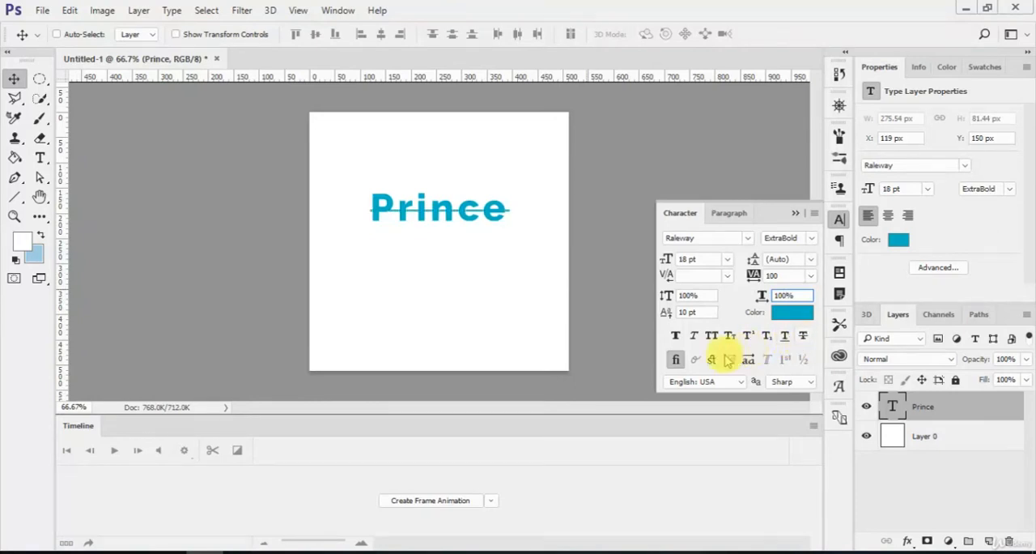
Step: Try the Strong anti-aliasing method on the text and return it to Sharp
left_click(804, 390)
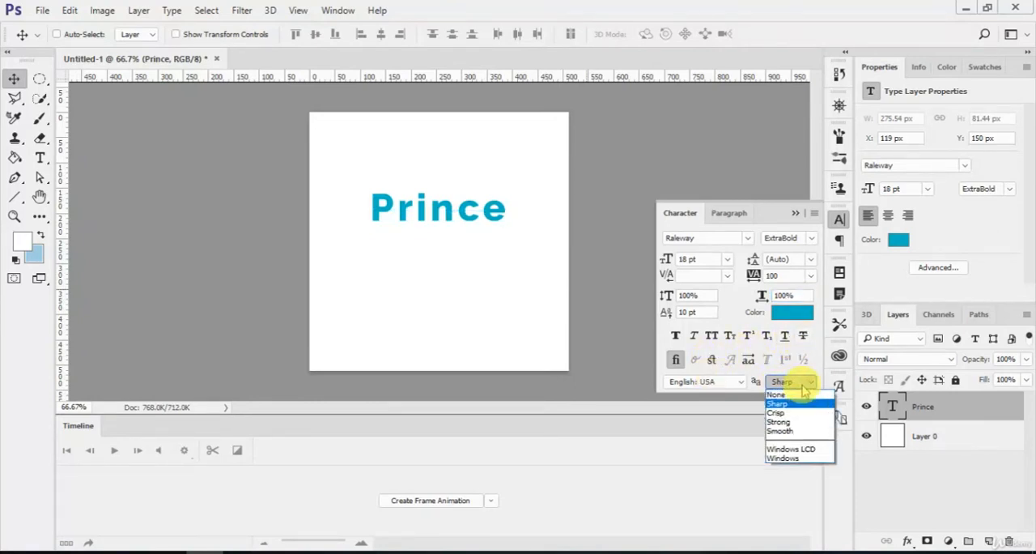
left_click(804, 425)
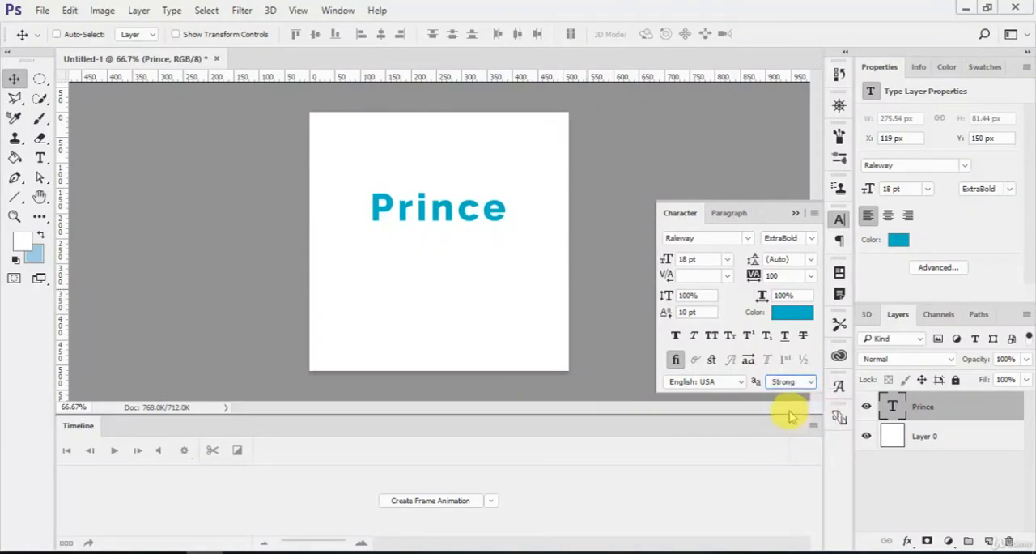
left_click(782, 381)
left_click(776, 404)
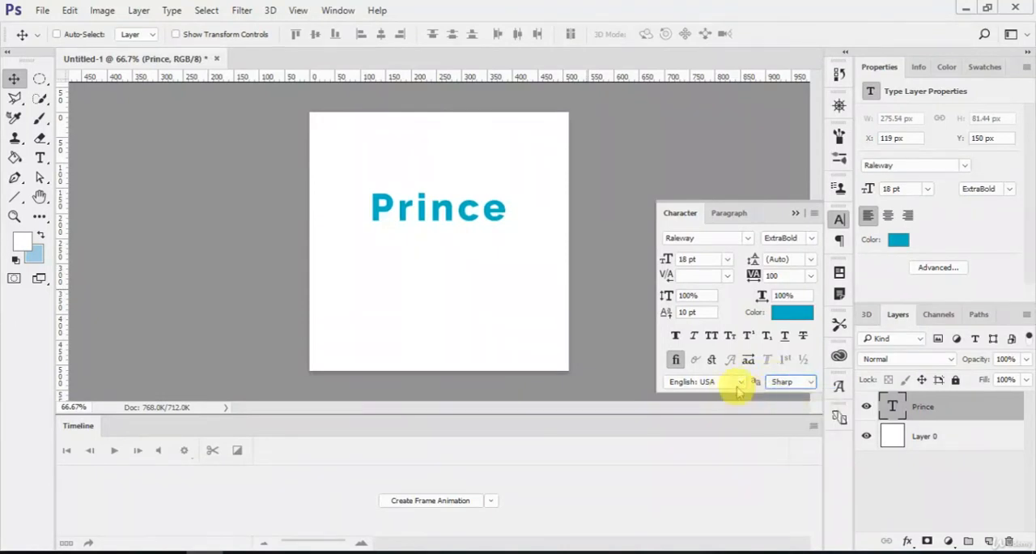
Step: Try French as the text's language and return it to English: USA
left_click(716, 384)
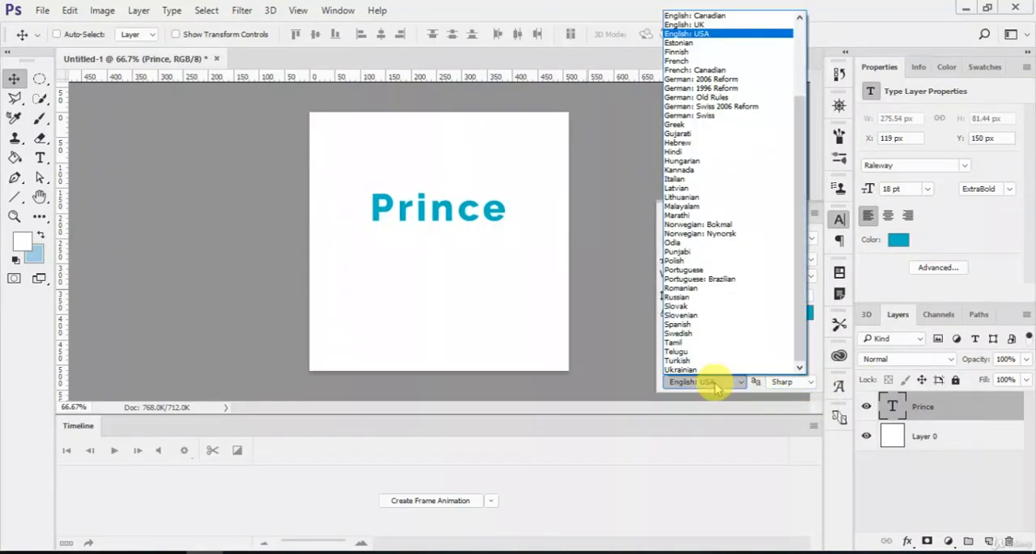
left_click(693, 60)
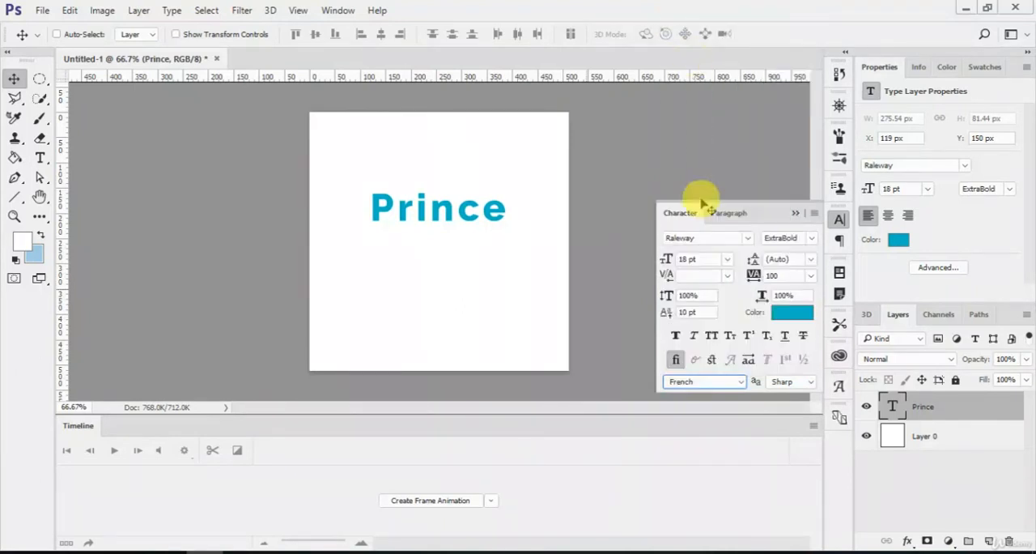
left_click(706, 382)
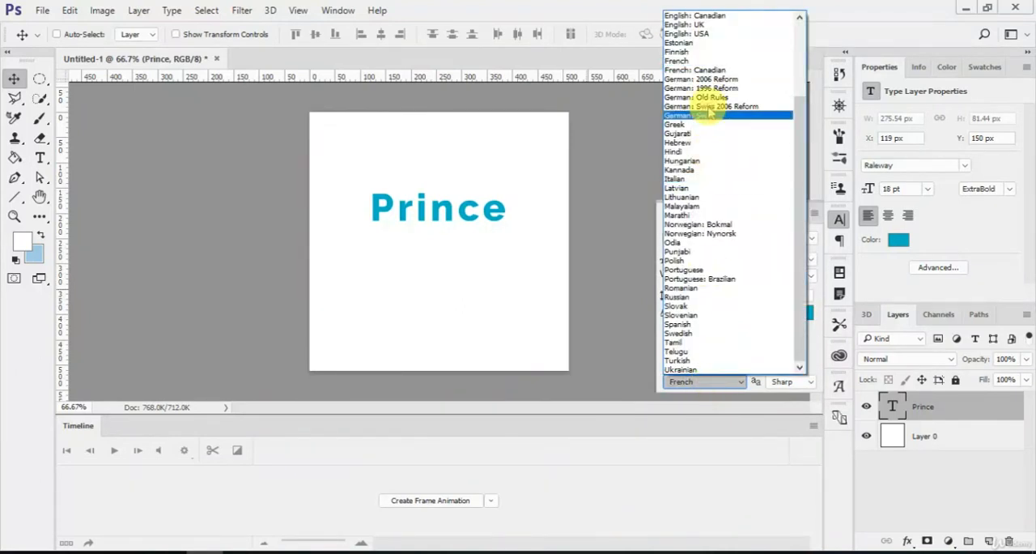
left_click(706, 30)
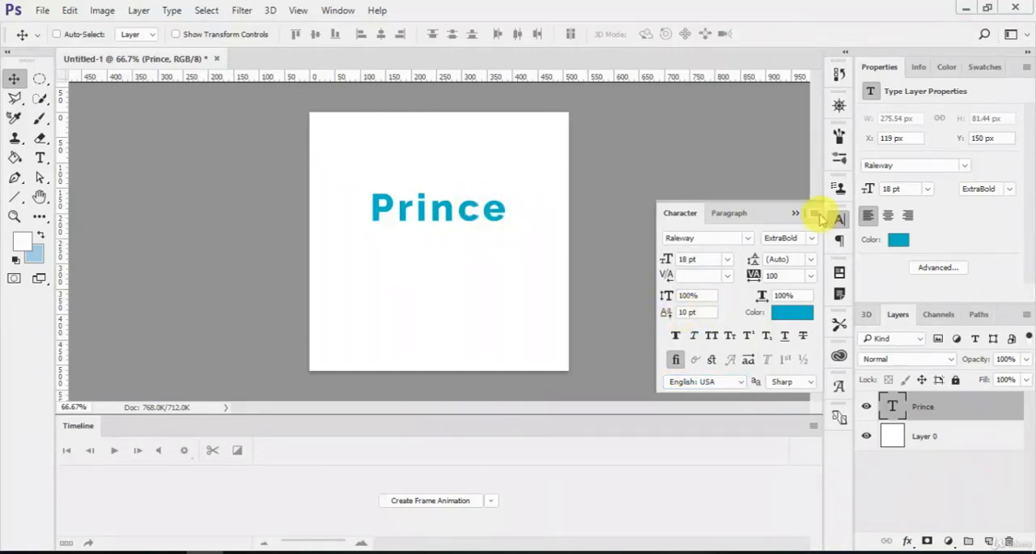
Step: Close the character settings, select the letter "e" in Prince with the Type tool and cancel the edit
left_click(838, 218)
key("t")
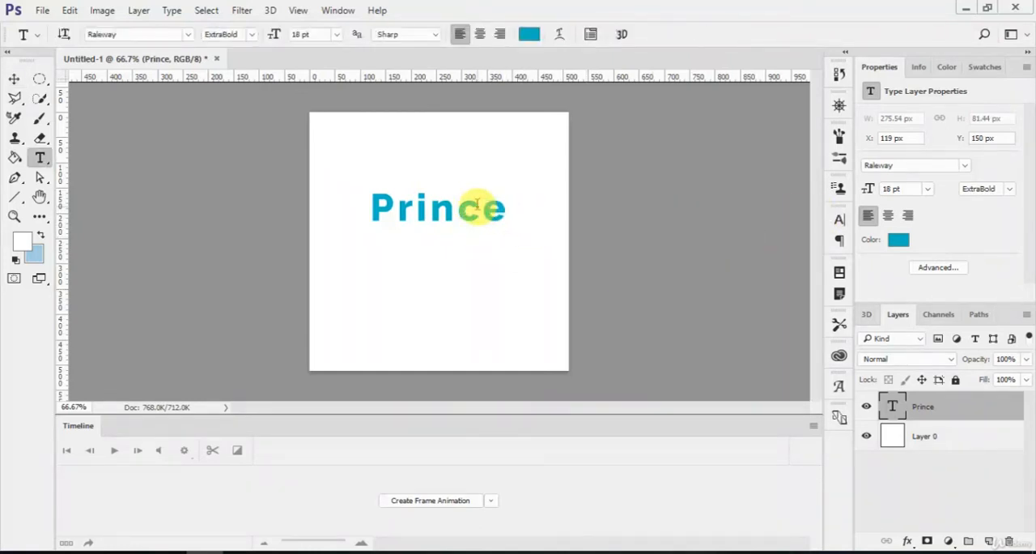
left_click_drag(481, 206, 507, 209)
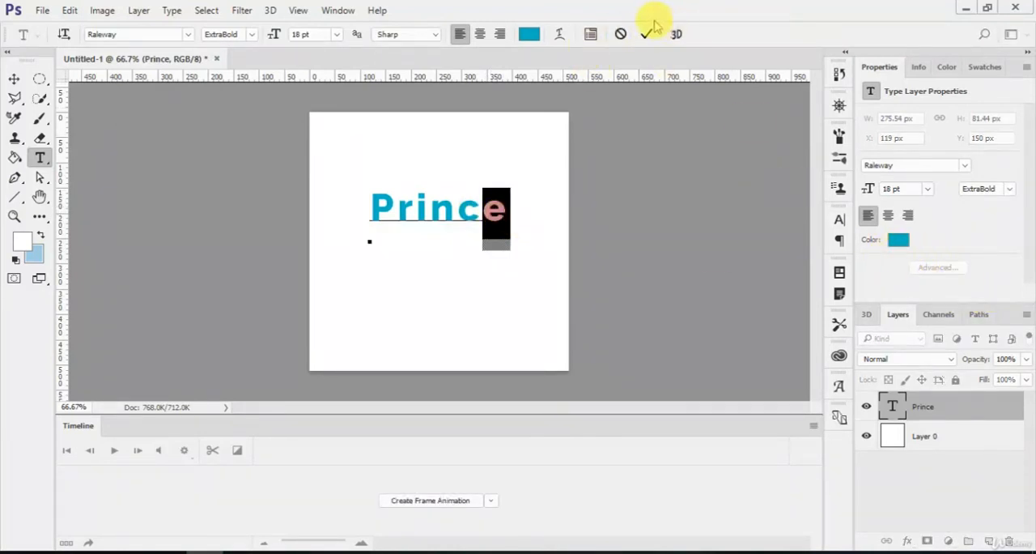
left_click(620, 35)
Step: Try appending "as" to the end of the Prince text and discard the edit
left_click(508, 212)
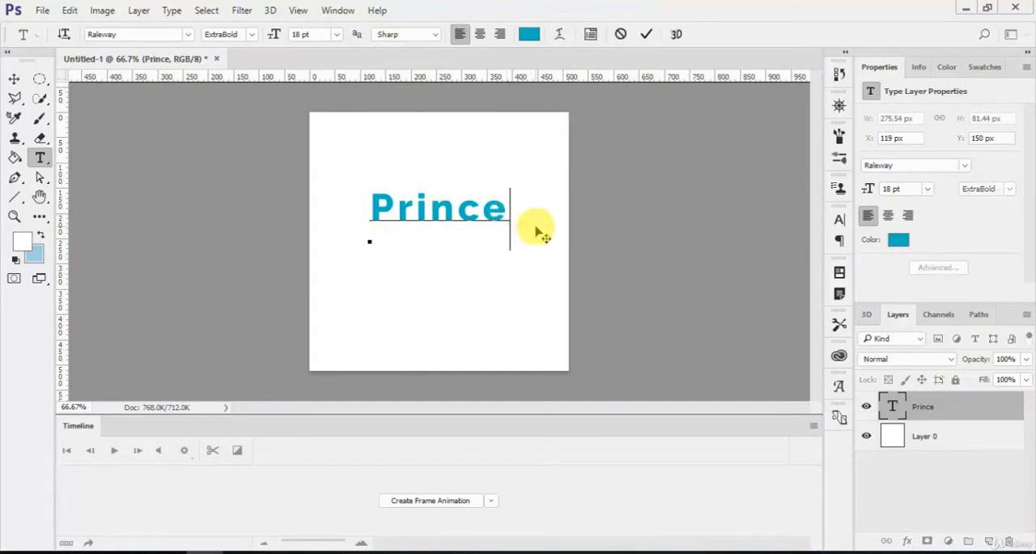
type("as")
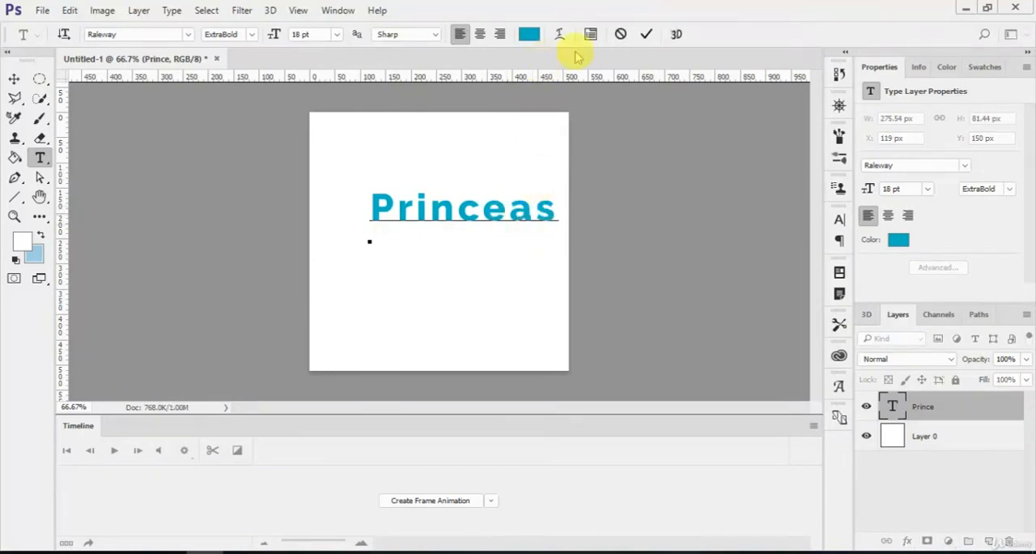
left_click(620, 35)
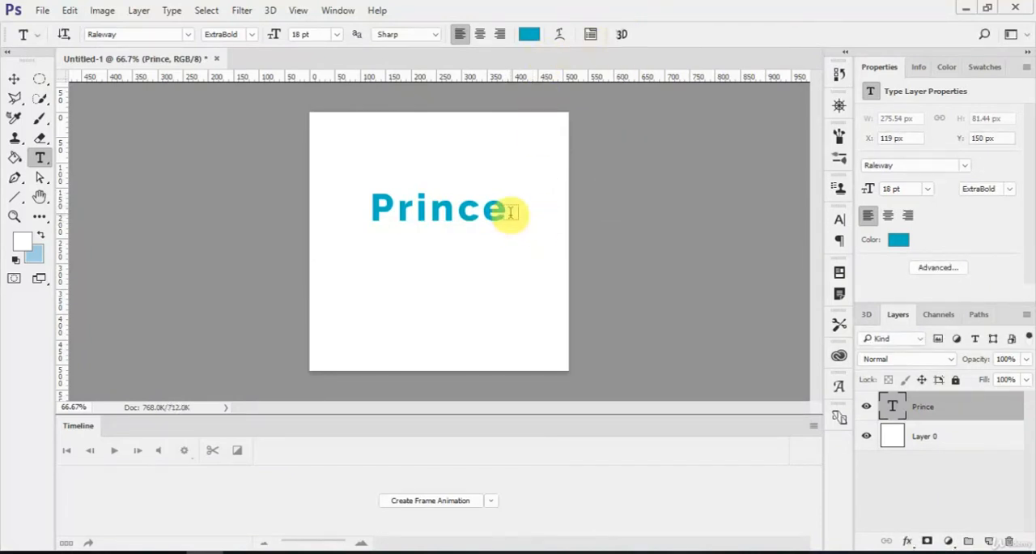
Step: Move the Prince text towards the canvas's left edge and add a separate text layer reading "qwerty" just after it
key("v")
left_click_drag(470, 215, 430, 220)
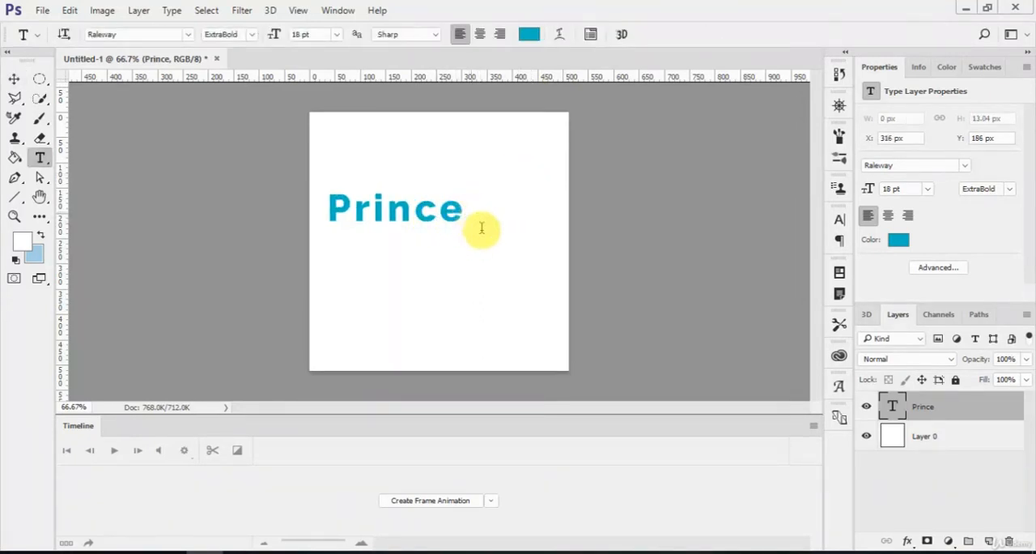
left_click(474, 215)
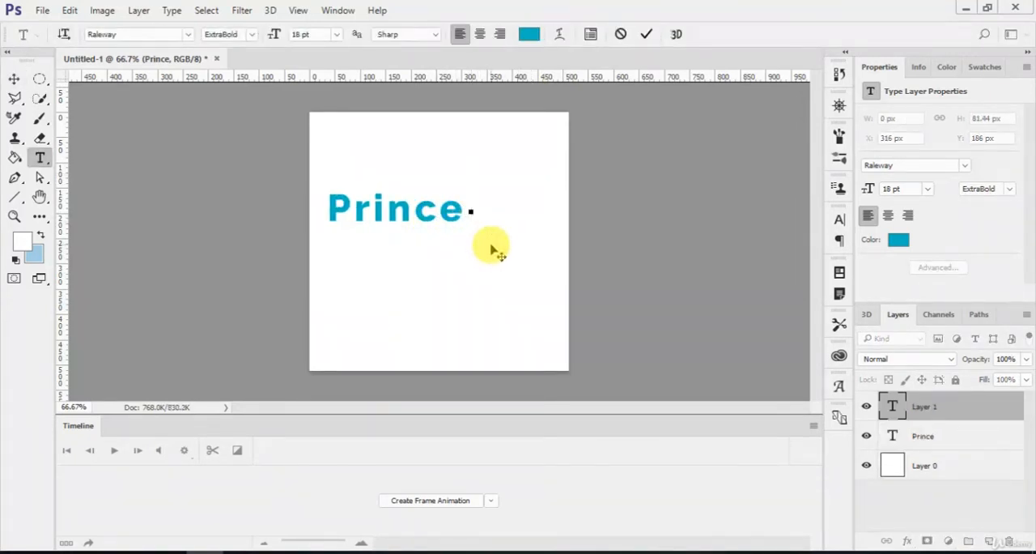
type("qwer")
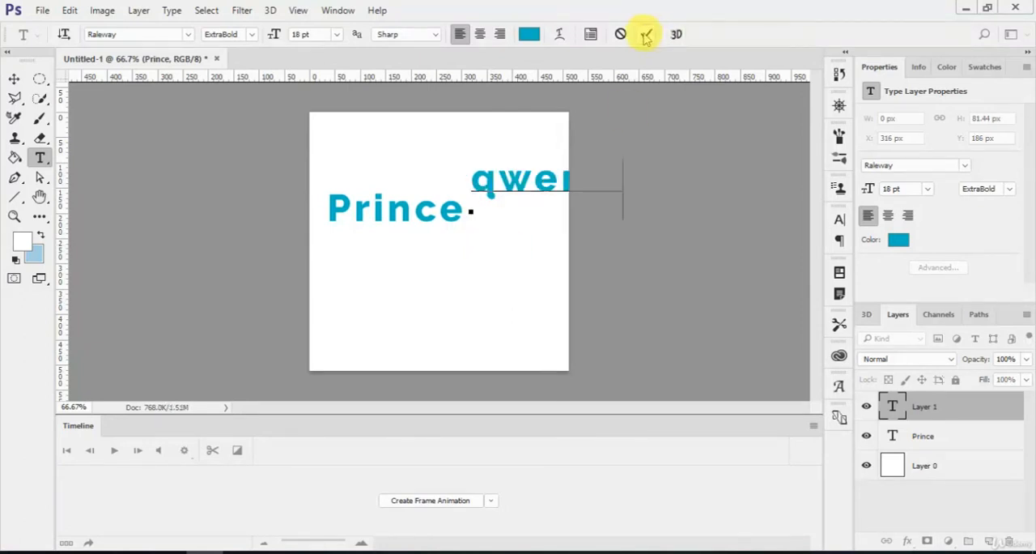
left_click(645, 36)
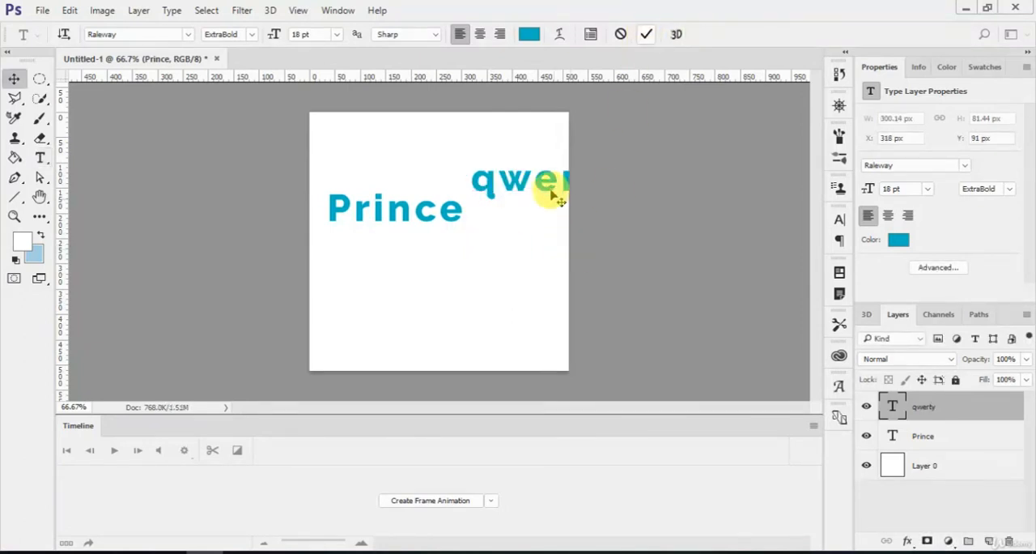
Step: Move the qwerty text down and left onto the same line as Prince, at about X 255 px, Y 151 px
key("v")
left_click_drag(556, 195, 520, 219)
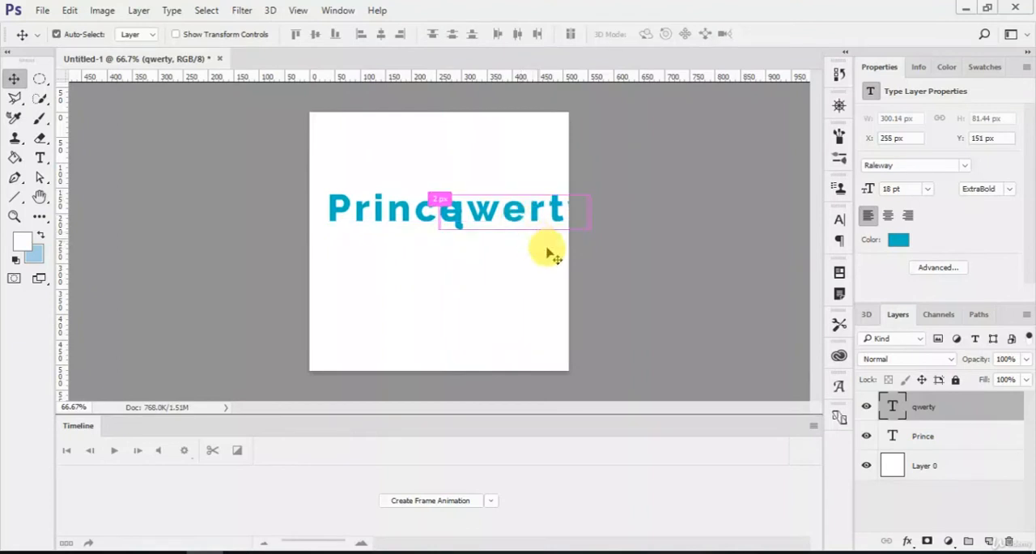
key("ctrl+t")
key("Return")
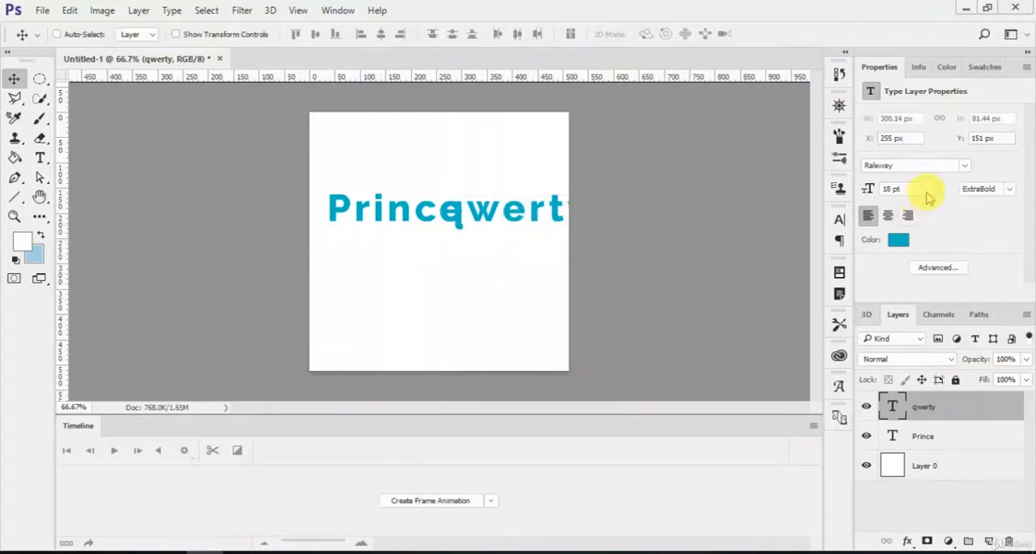
Step: Set the qwerty text size to 12 pt and place it directly after Prince, at about X 299 px, Y 161 px
left_click(928, 189)
left_click(921, 310)
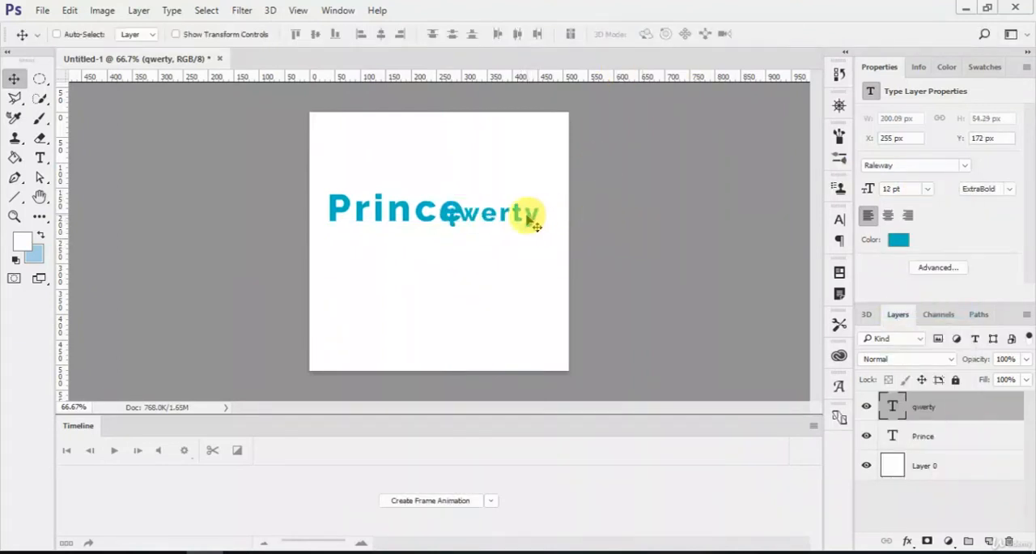
left_click_drag(530, 211, 537, 209)
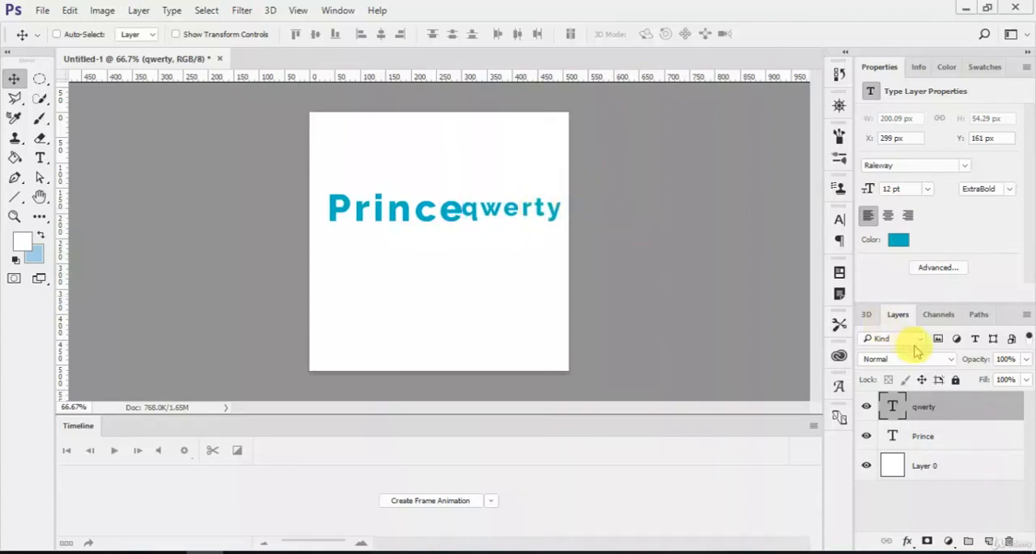
Step: Try a negative baseline shift on the qwerty text, and set its baseline shift to 13 pt
left_click(936, 268)
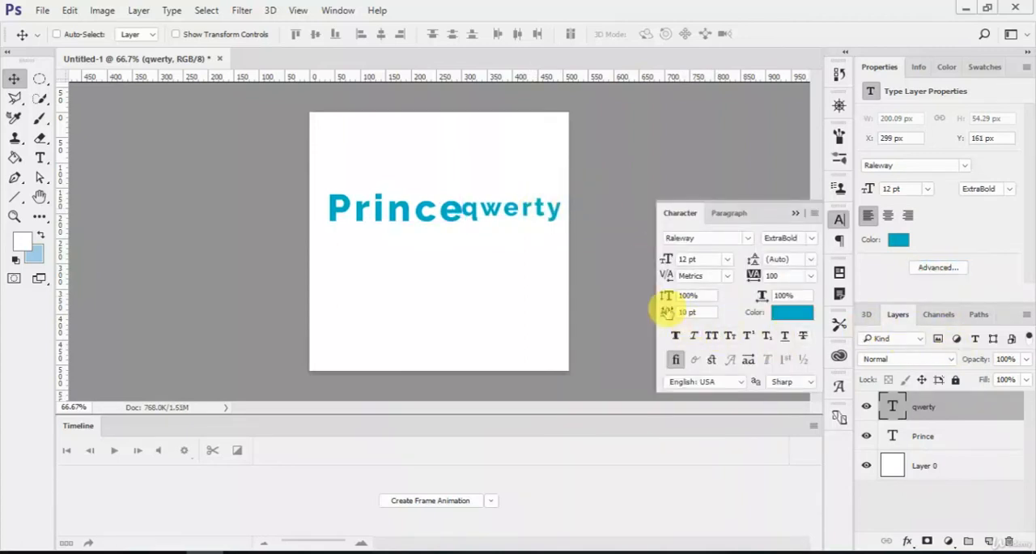
left_click_drag(666, 313, 652, 312)
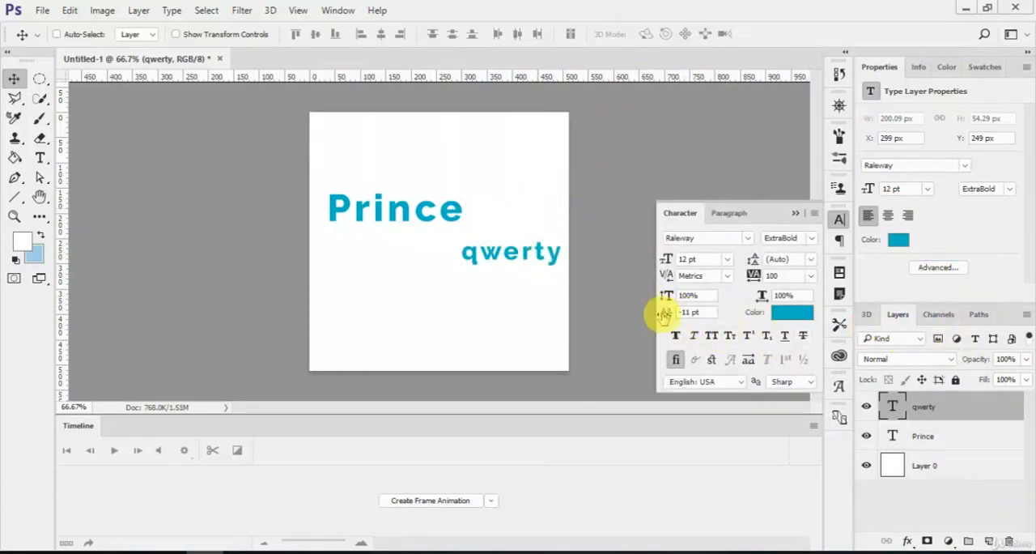
left_click(684, 316)
type("13")
key("Return")
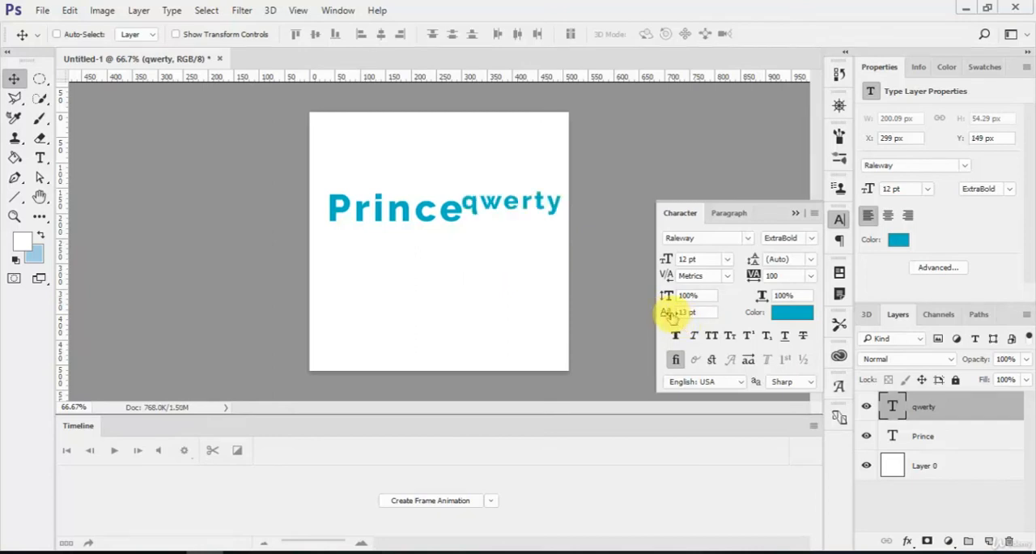
Step: Try superscript, subscript and small caps on the qwerty text, ending with all three styles turned off
left_click(752, 335)
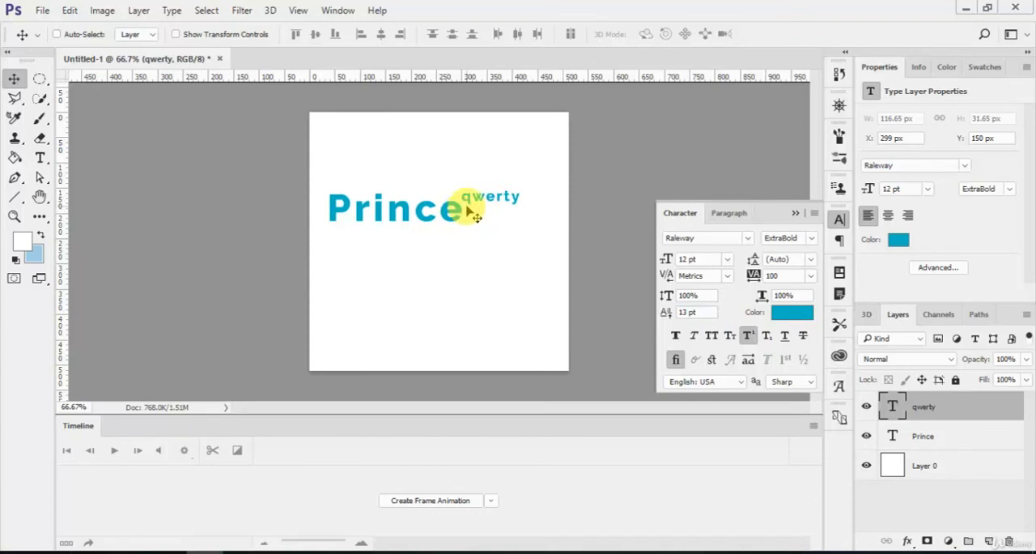
left_click(765, 339)
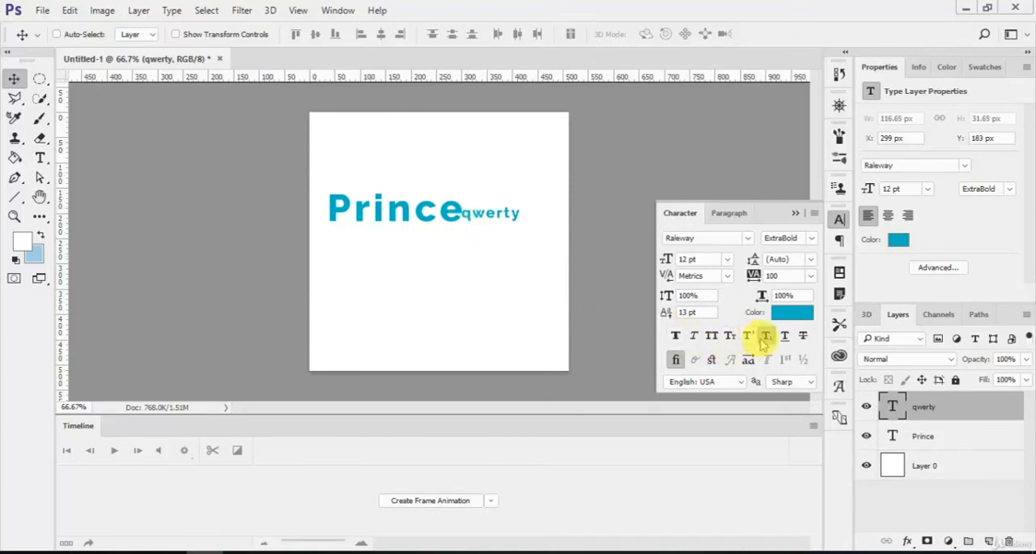
left_click(751, 338)
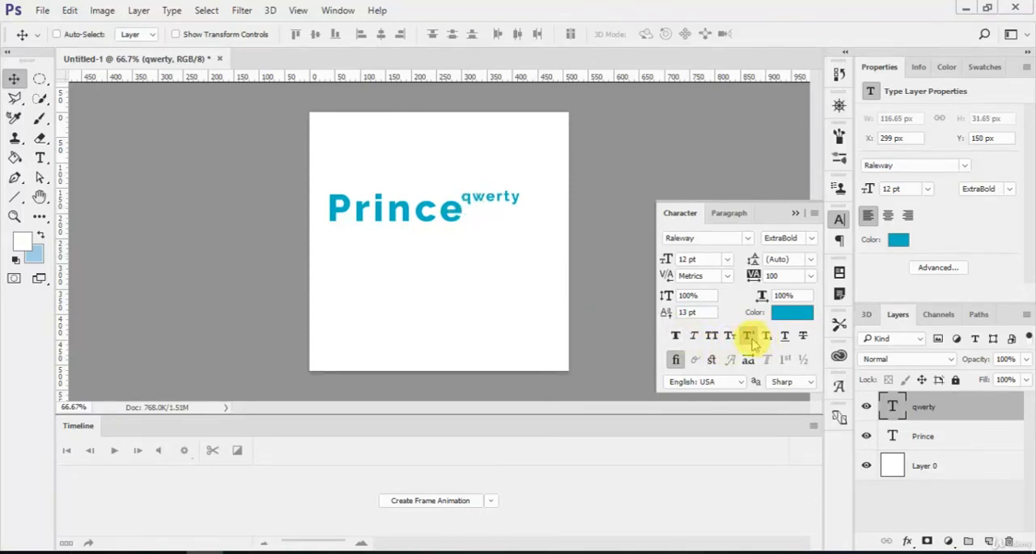
left_click(765, 338)
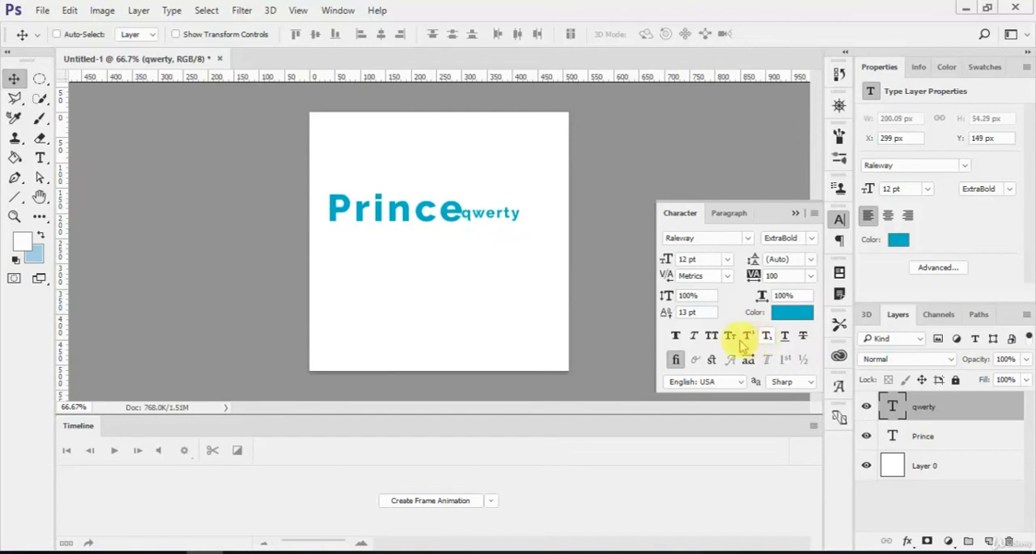
left_click(745, 338)
left_click(730, 338)
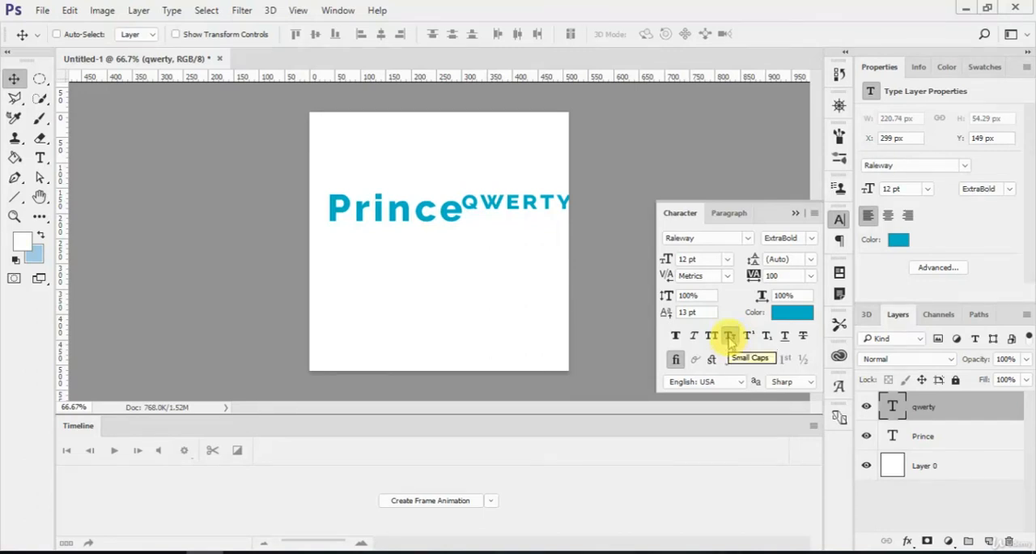
left_click(730, 339)
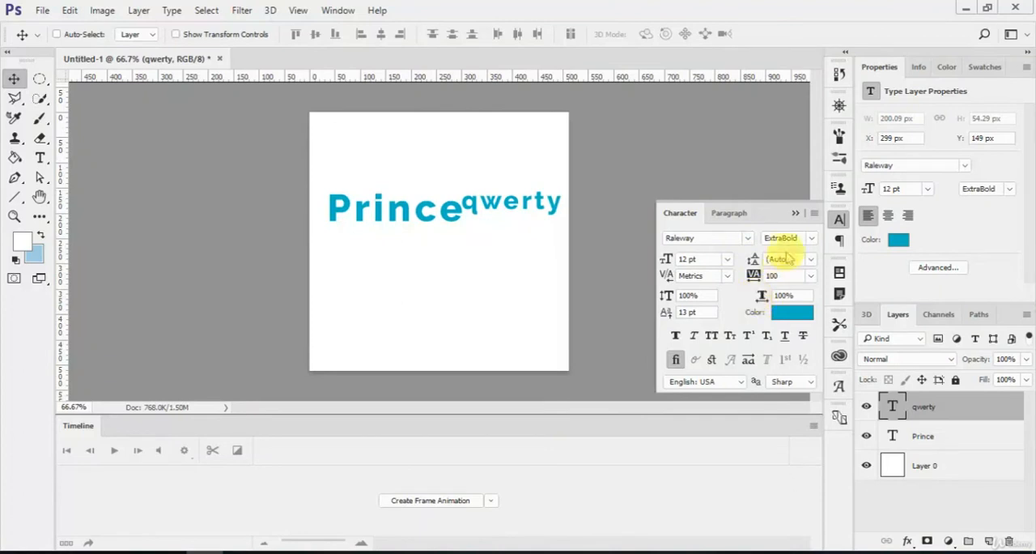
Step: Delete the qwerty layer and move the Prince text to about X 142 px, Y 191 px
left_click(795, 214)
key("Delete")
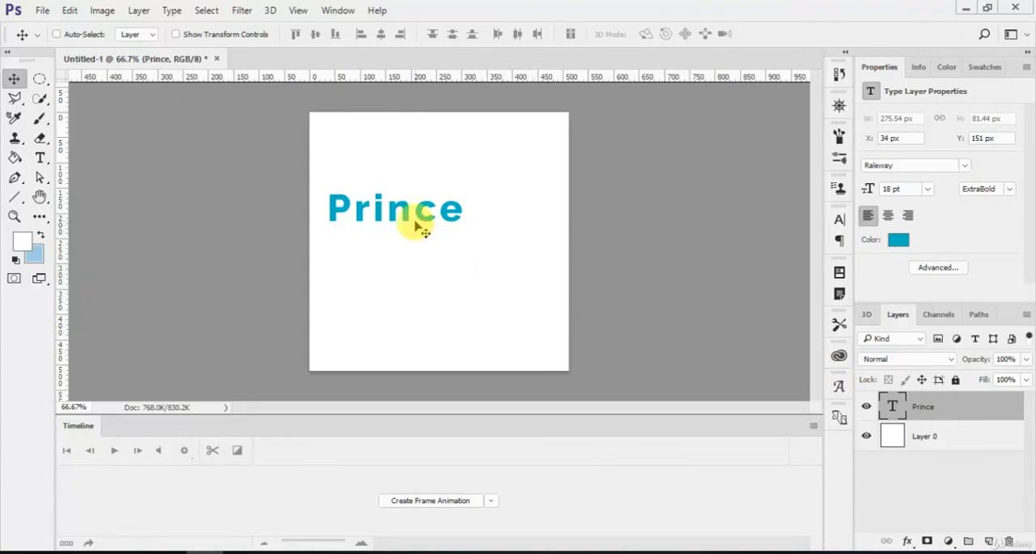
left_click_drag(416, 219, 470, 245)
Step: Try the Arc and Arc Upper warp styles on the whole Prince text and cancel the warp
key("t")
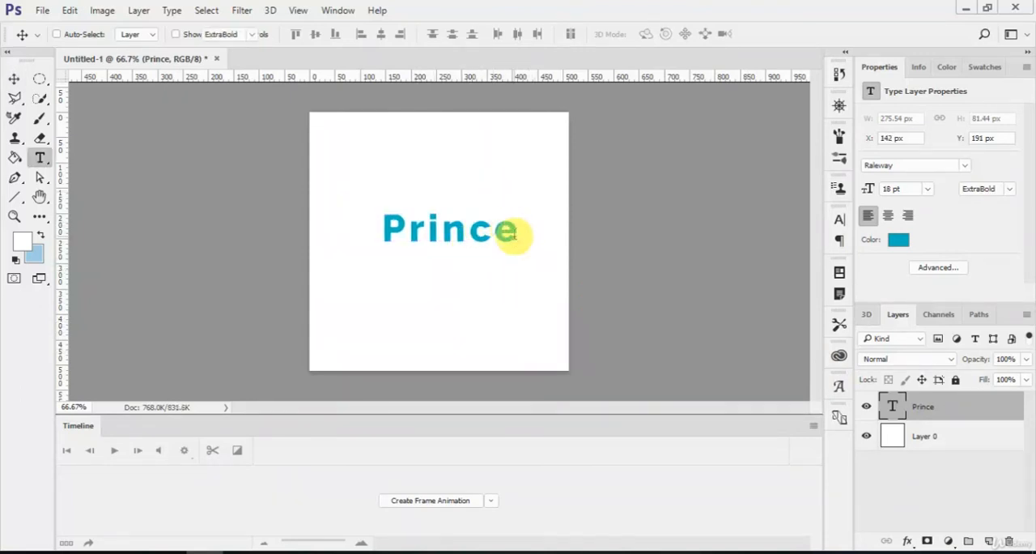
left_click(502, 230)
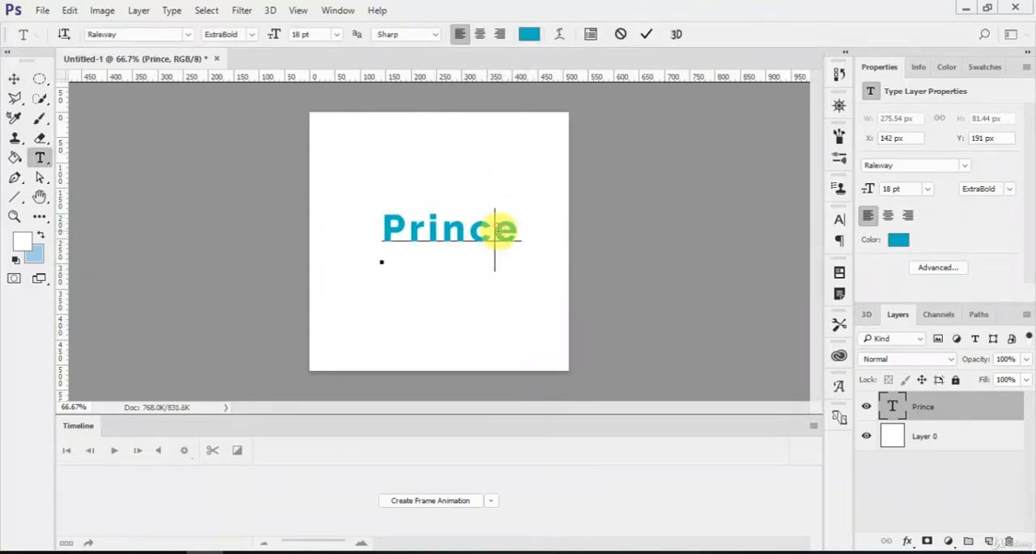
key("ctrl+a")
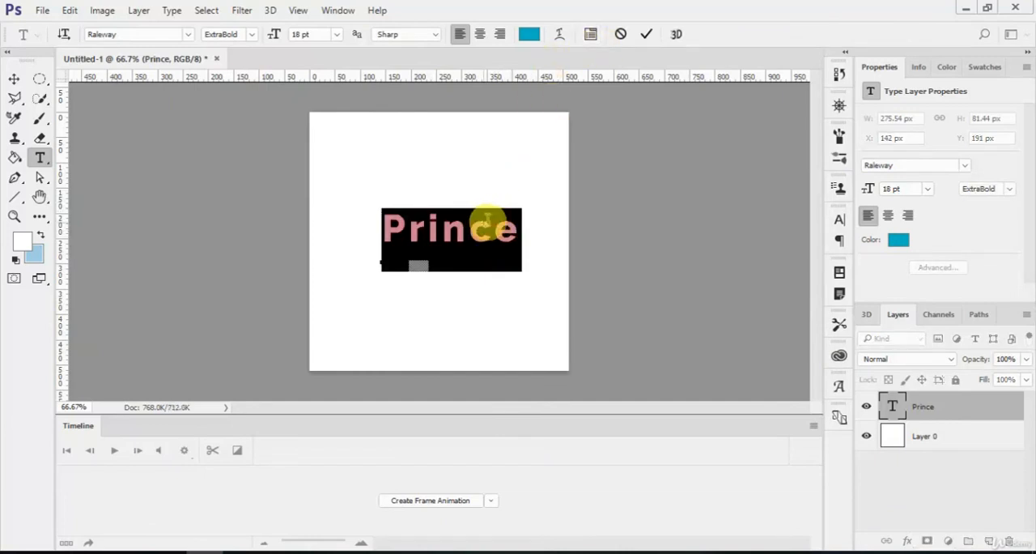
left_click(560, 34)
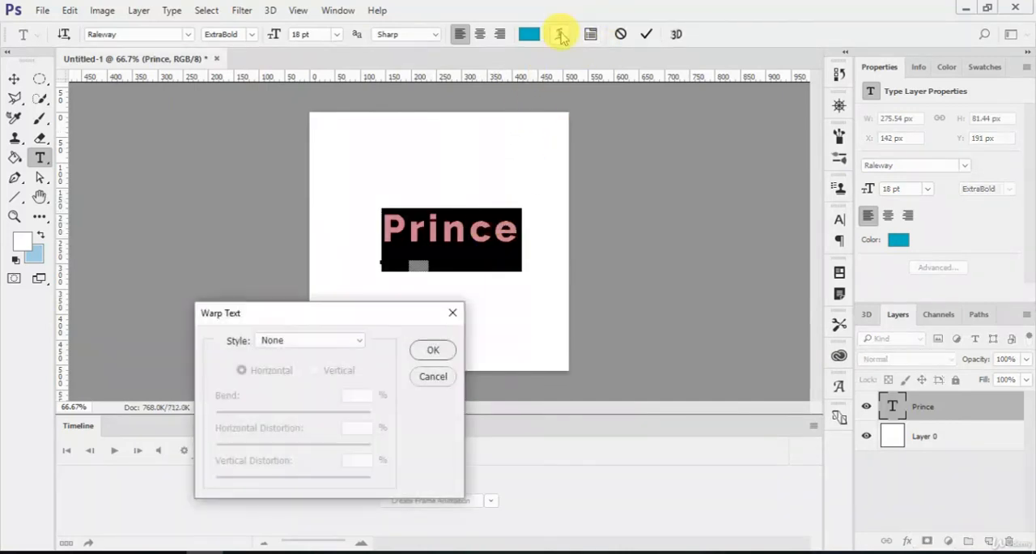
left_click_drag(307, 312, 688, 233)
left_click(667, 266)
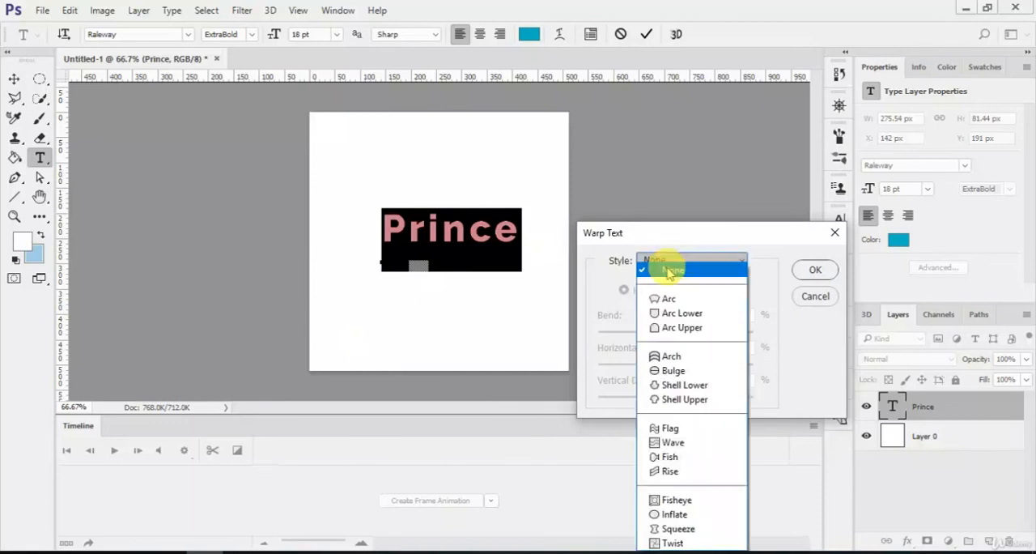
left_click(668, 296)
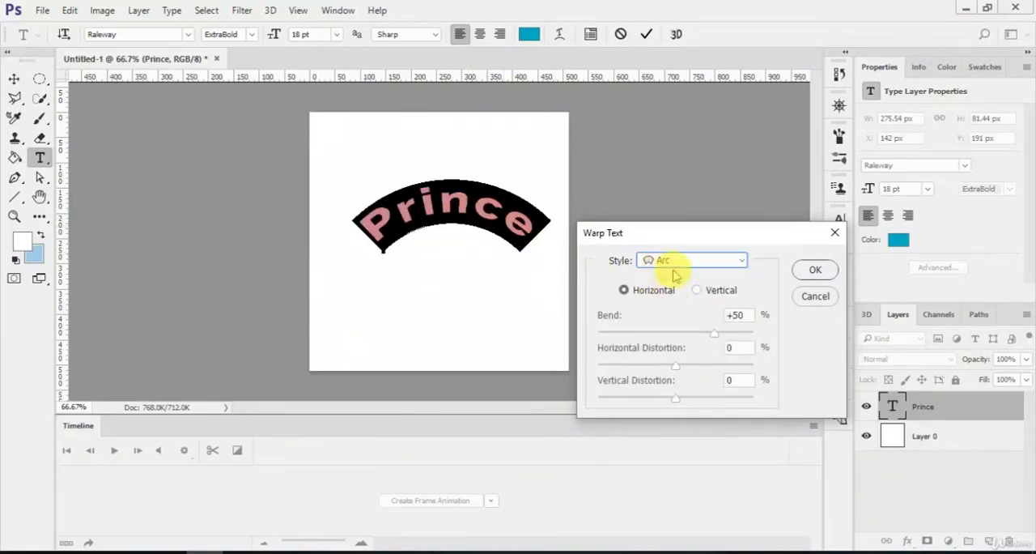
scroll(675, 266, "down", 1)
scroll(676, 273, "down", 1)
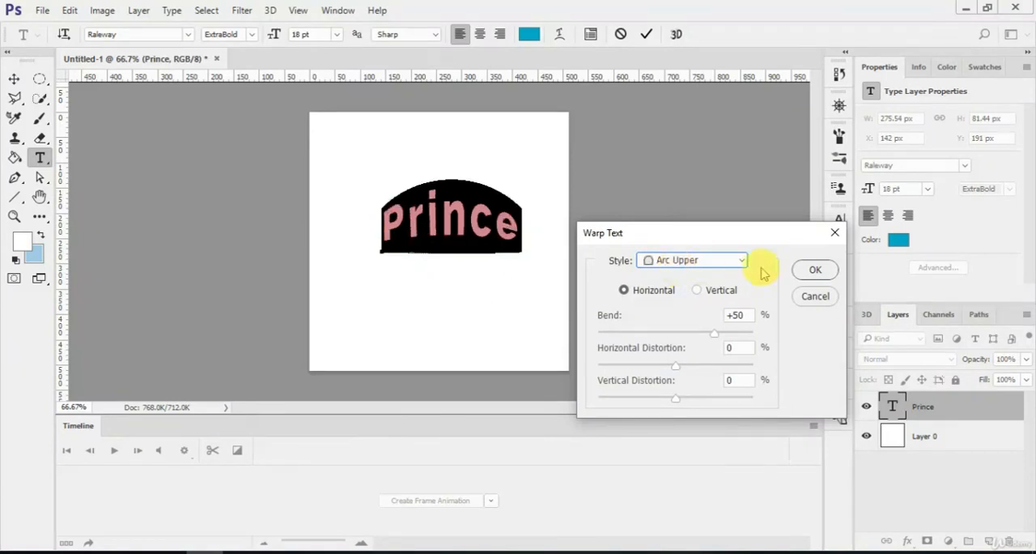
left_click(812, 294)
Step: Try an Arch warp on the Prince text with a +34% bend, comparing the vertical and horizontal orientations
left_click(590, 34)
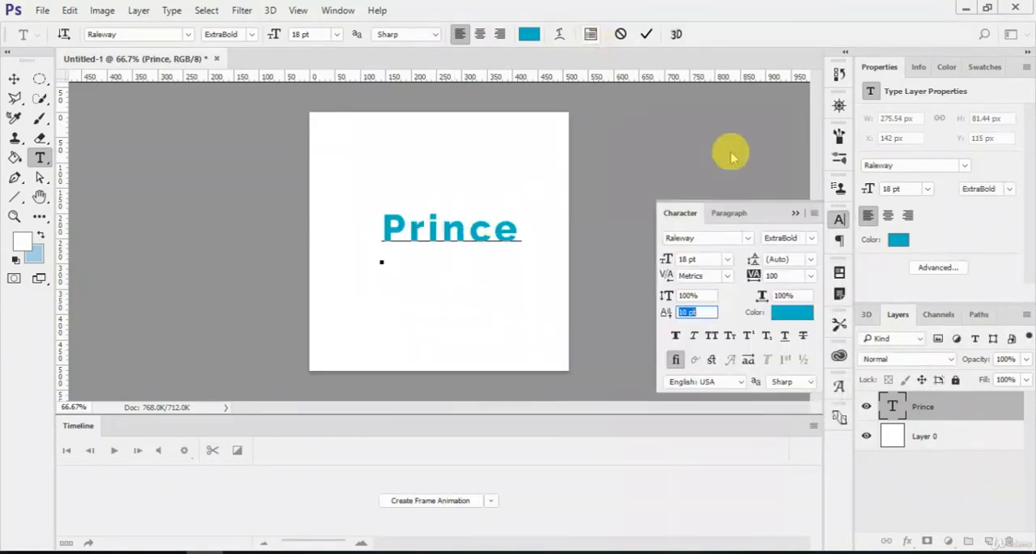
left_click(815, 204)
left_click(559, 34)
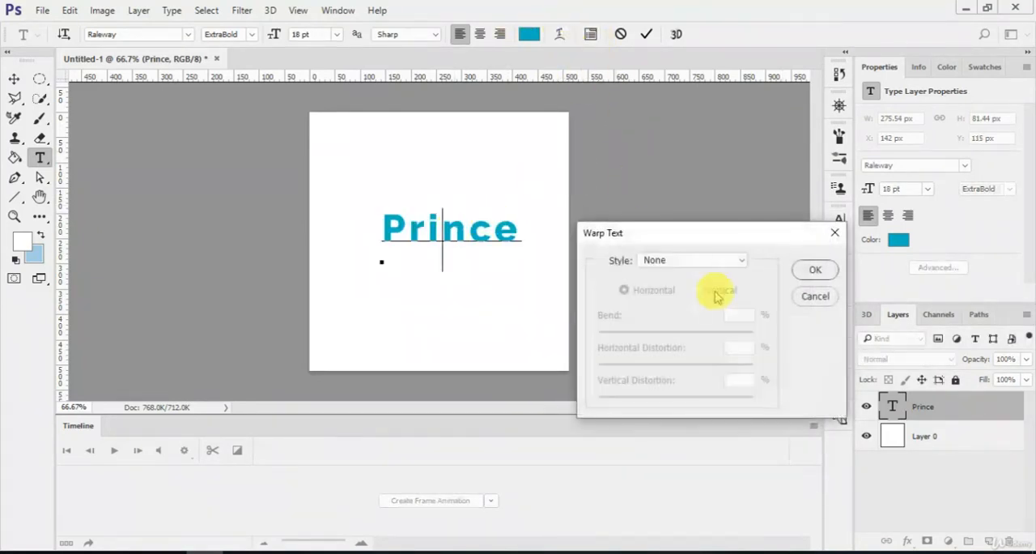
left_click(692, 260)
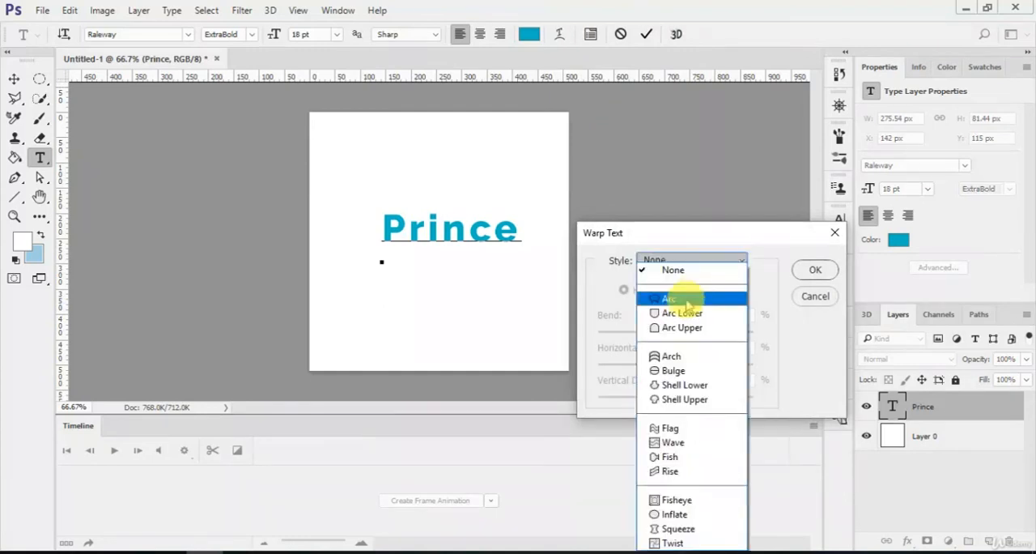
left_click(672, 355)
mouse_move(714, 332)
left_mouse_down()
mouse_move(668, 336)
mouse_move(701, 332)
left_mouse_up()
left_click(698, 291)
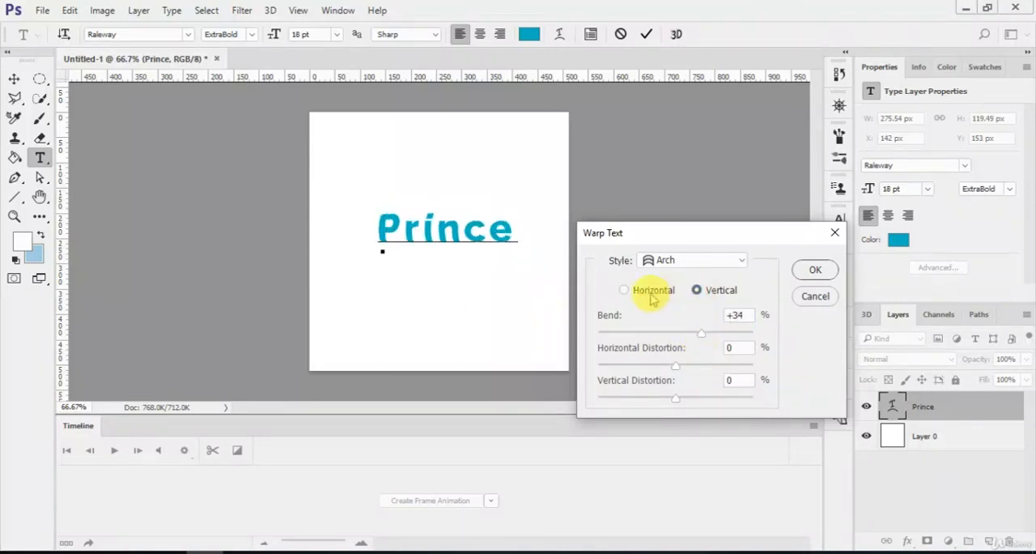
left_click(624, 289)
Step: Try a Flag warp with +54% bend, +20% horizontal distortion and some vertical distortion on Prince, and discard the text edit
left_click(680, 260)
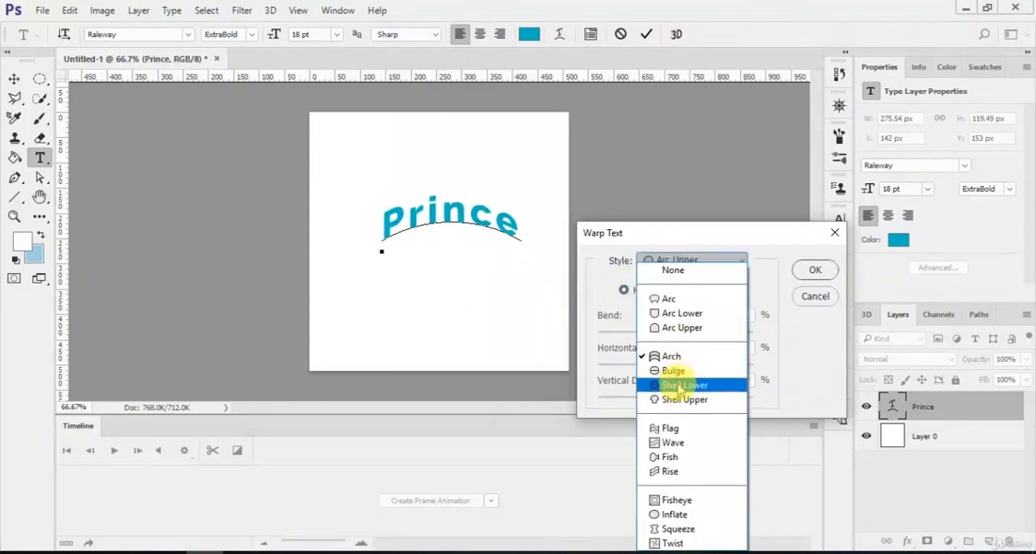
left_click(669, 428)
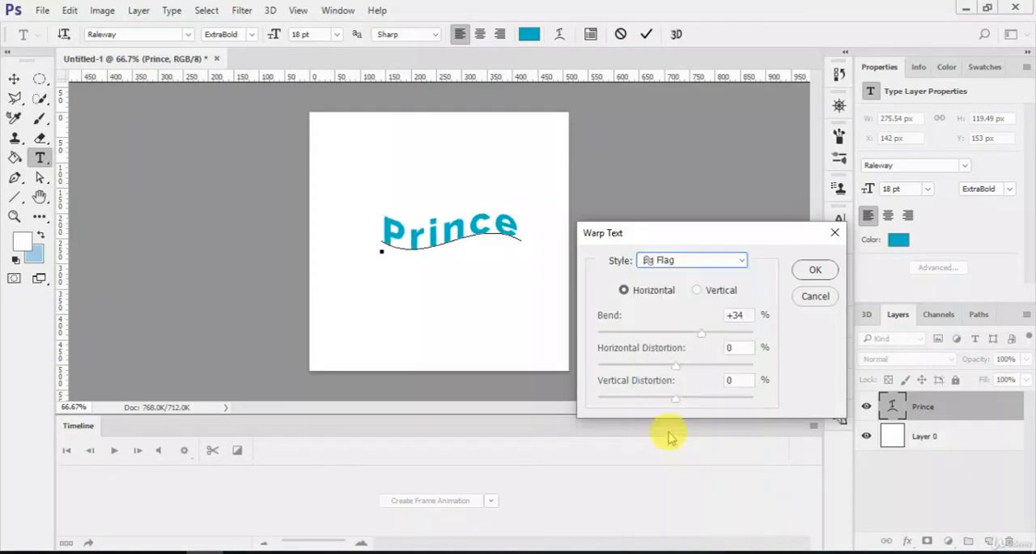
mouse_move(705, 338)
left_mouse_down()
mouse_move(608, 329)
mouse_move(719, 340)
left_mouse_up()
mouse_move(678, 366)
left_mouse_down()
mouse_move(728, 364)
mouse_move(691, 366)
left_mouse_up()
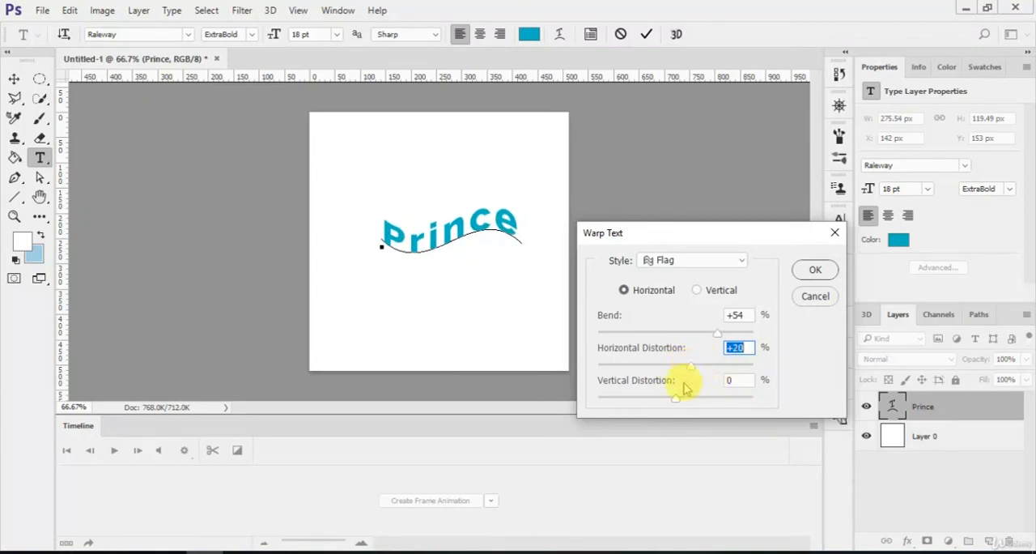
mouse_move(675, 398)
left_mouse_down()
mouse_move(664, 397)
mouse_move(701, 399)
mouse_move(686, 399)
left_mouse_up()
left_click(808, 274)
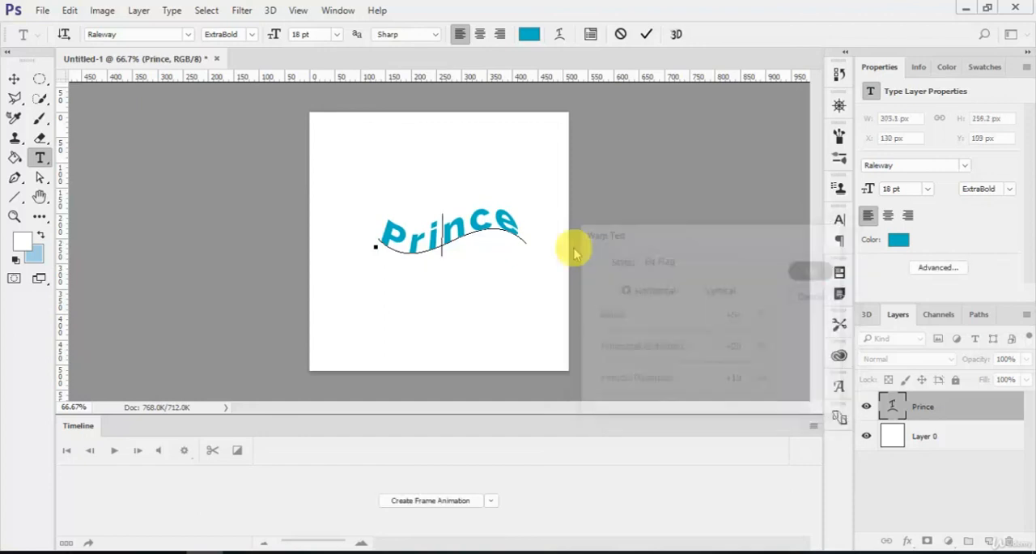
left_click(621, 36)
key("Escape")
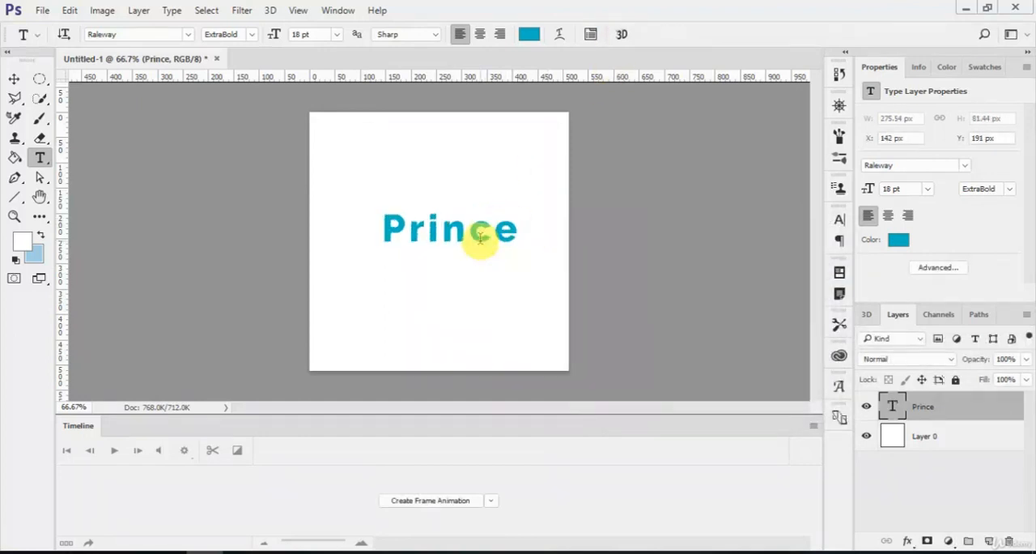
Step: Try superscript, small caps and faux italic on the letter "e" of Prince, ending with each style turned off
left_click_drag(488, 235, 519, 232)
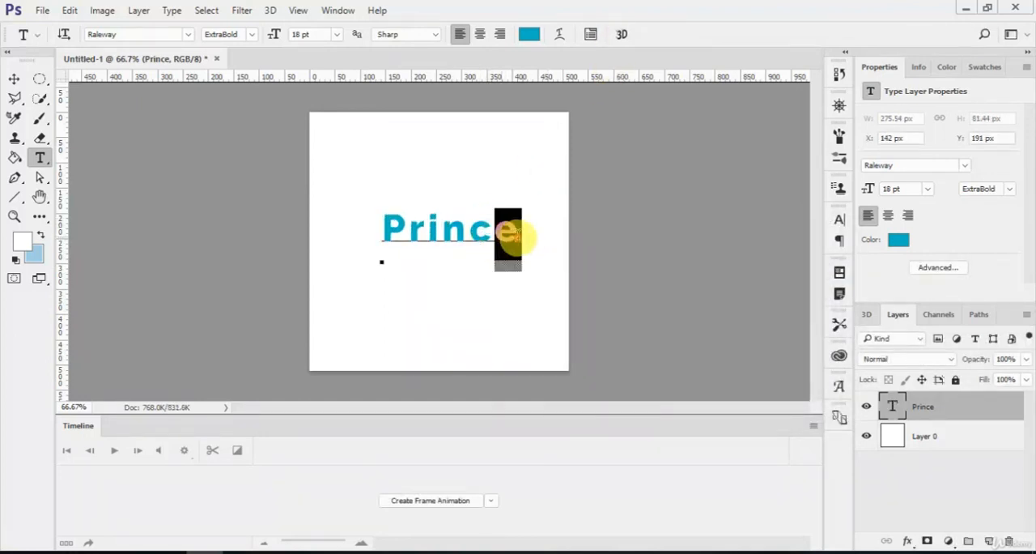
left_click(590, 34)
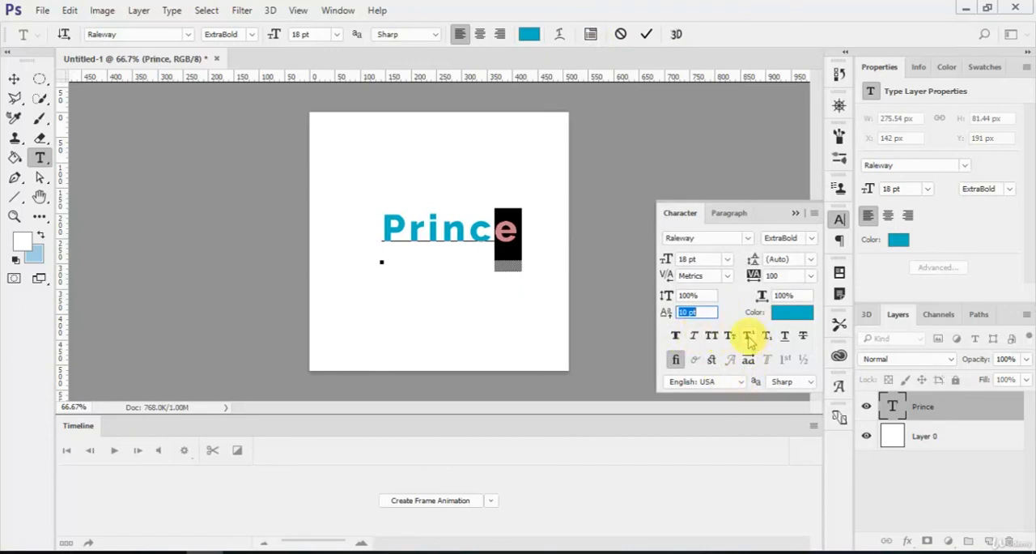
left_click(749, 337)
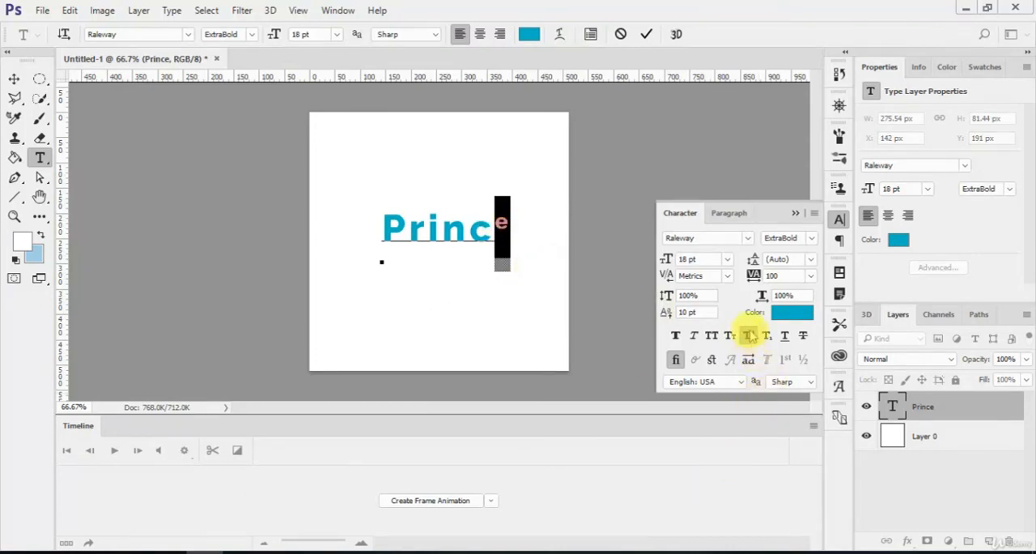
left_click(749, 337)
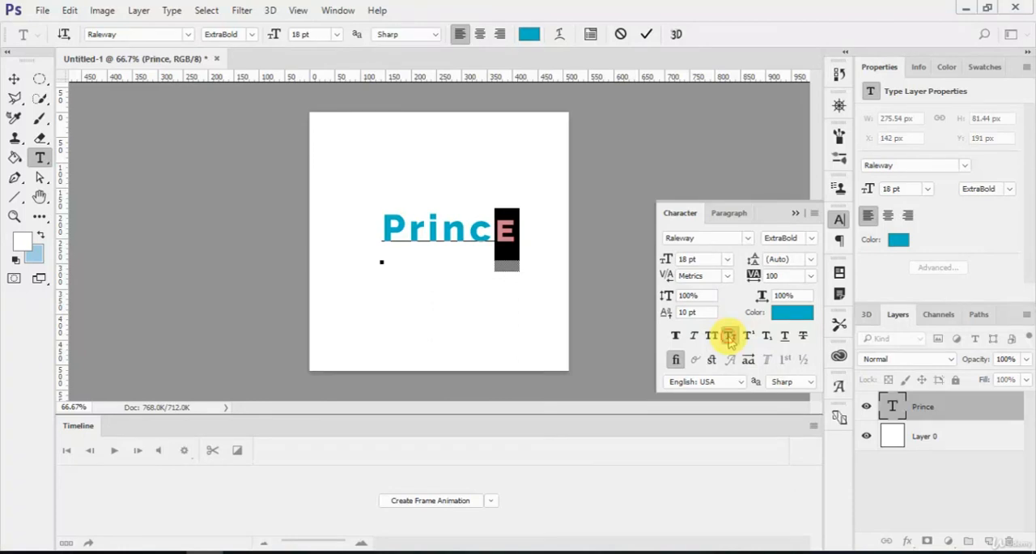
left_click(729, 337)
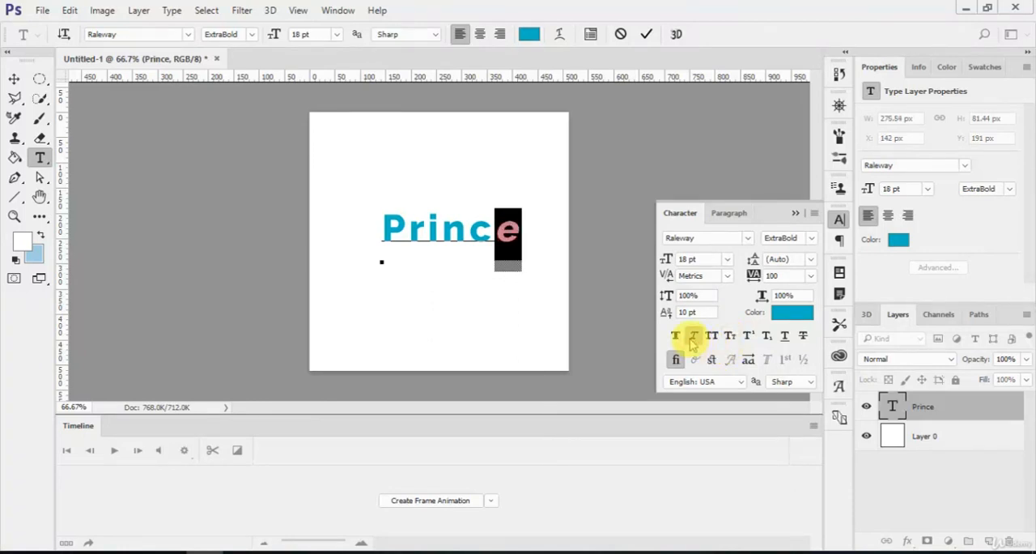
left_click(690, 338)
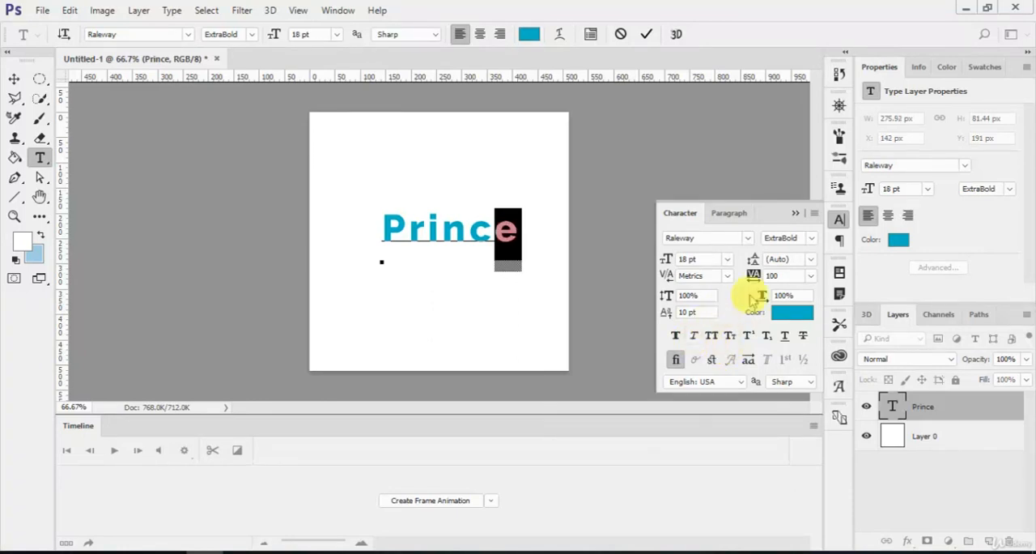
left_click(795, 213)
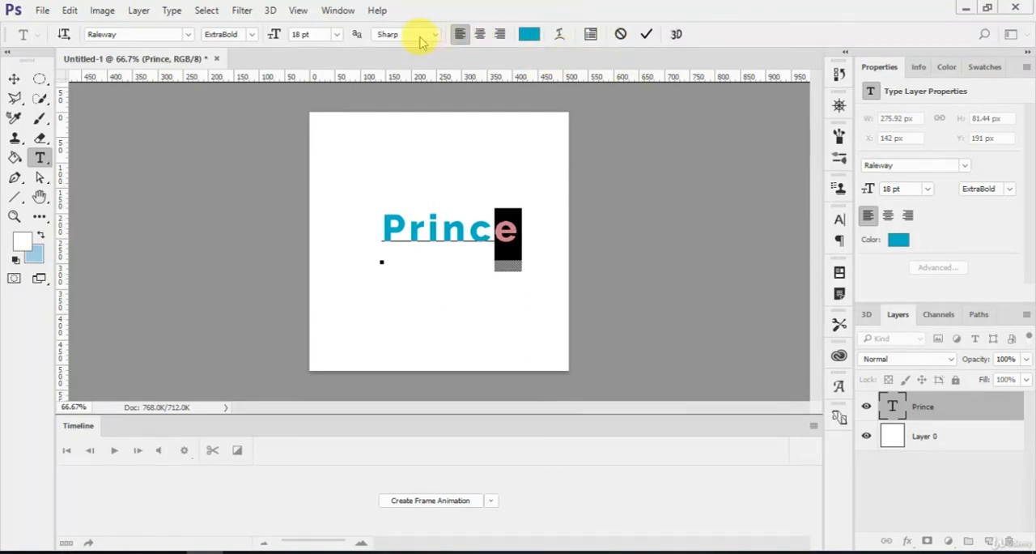
Step: Switch the Prince text to vertical orientation and back to horizontal, and commit the text edit
left_click(494, 238)
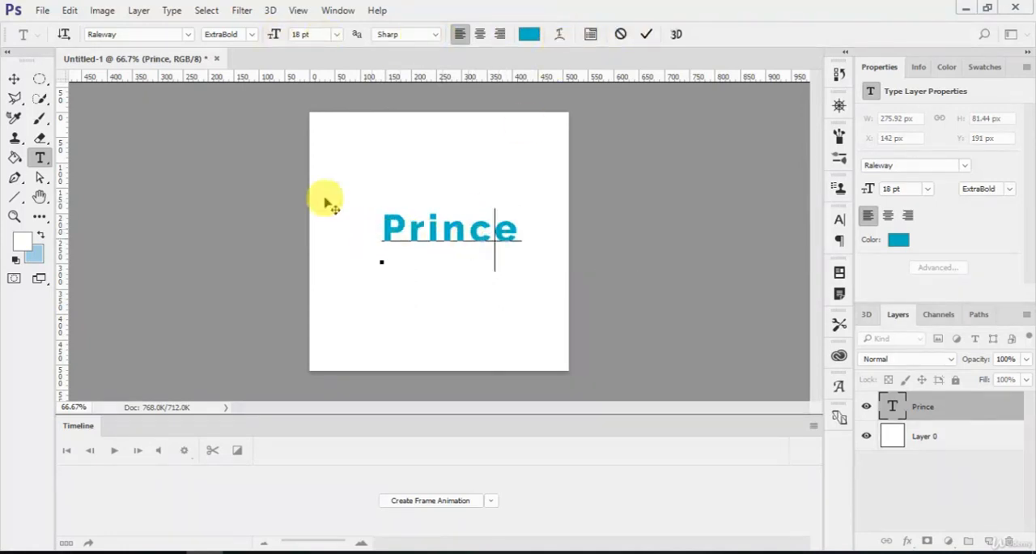
left_click(64, 35)
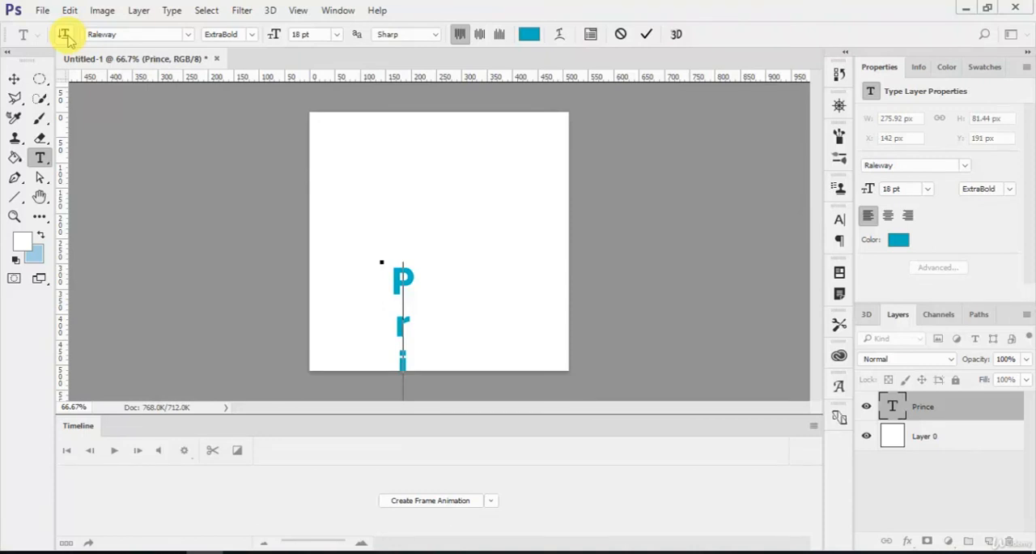
left_click(64, 35)
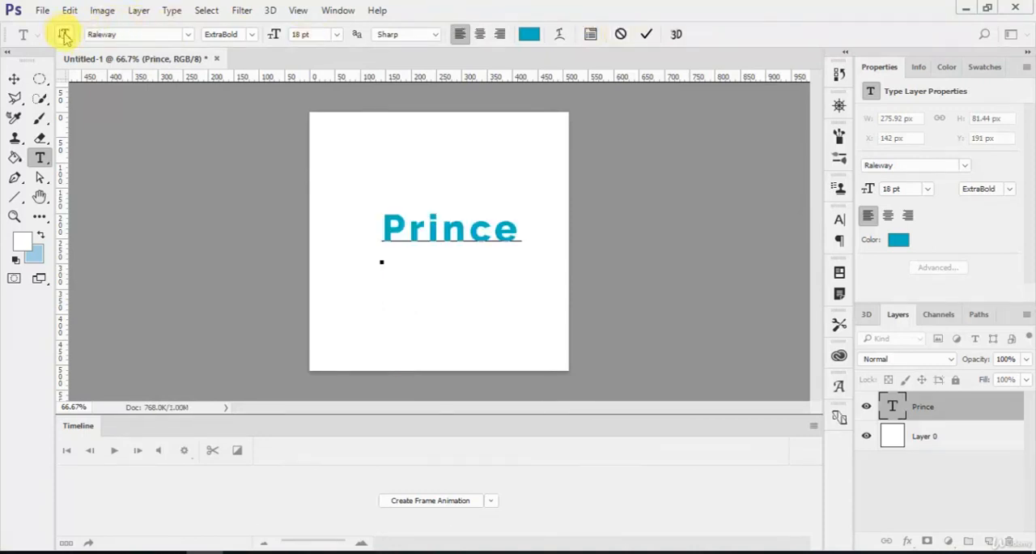
left_click(648, 35)
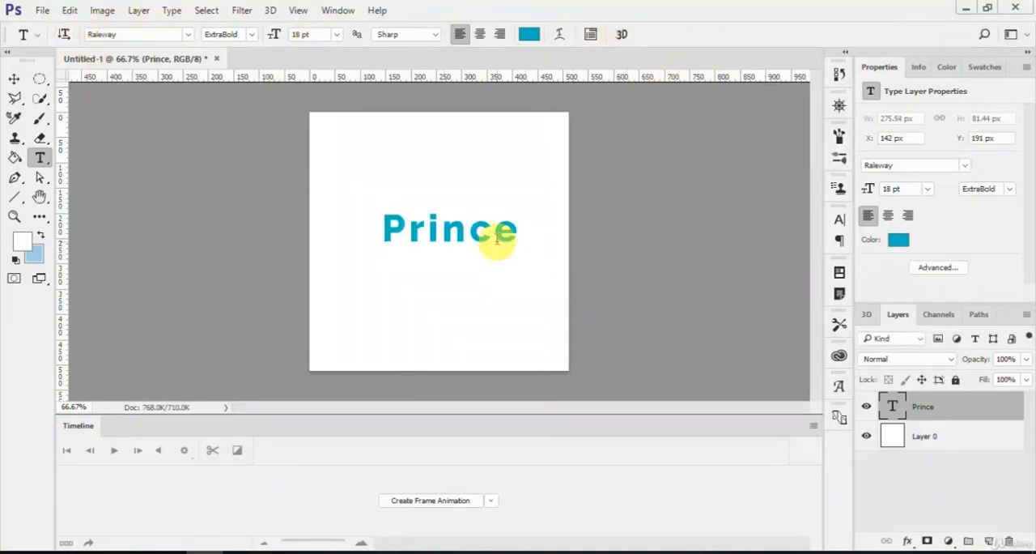
key("v")
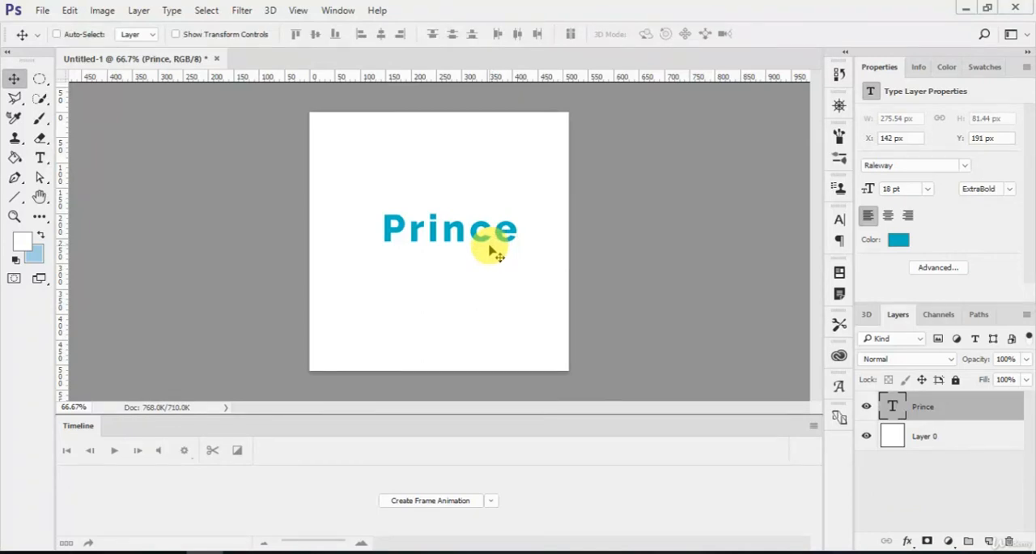